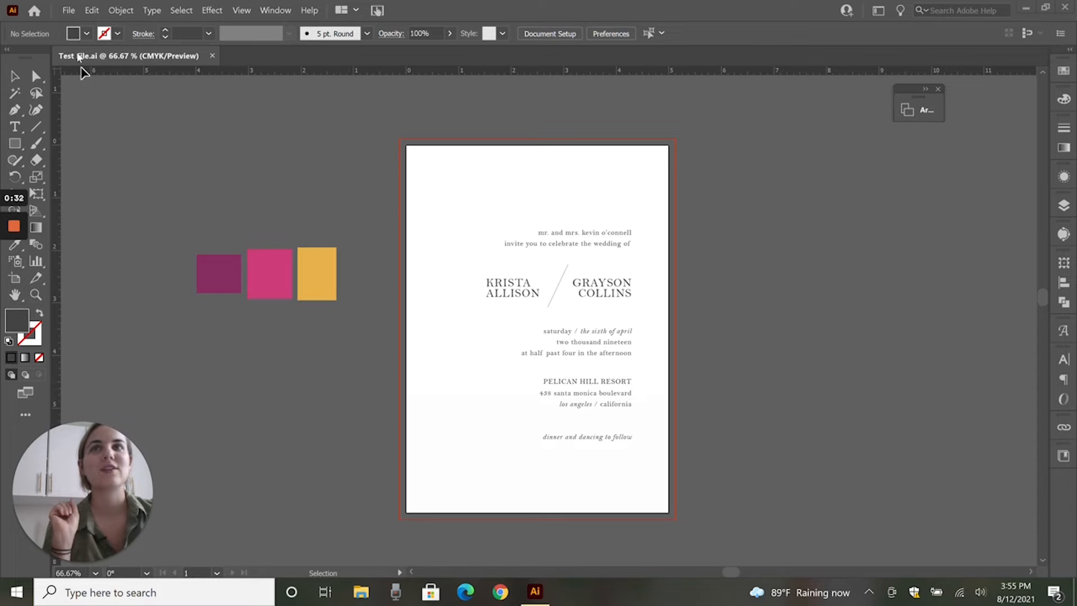
Examine the shortcuts assigned to the Object > Align menu commands in the keyboard shortcut settings, and close the settings
click(92, 10)
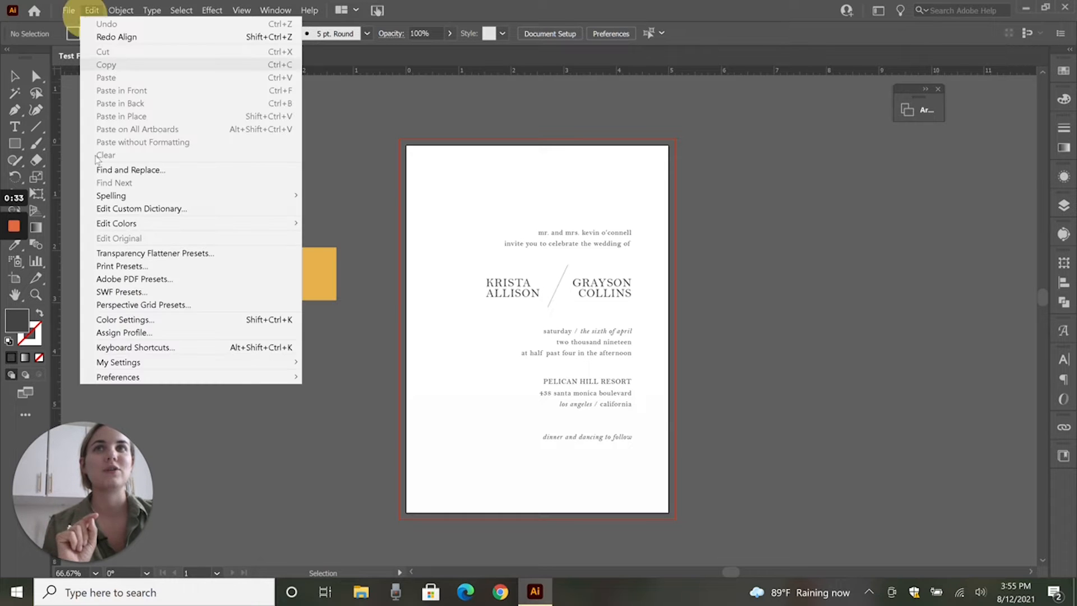
click(124, 348)
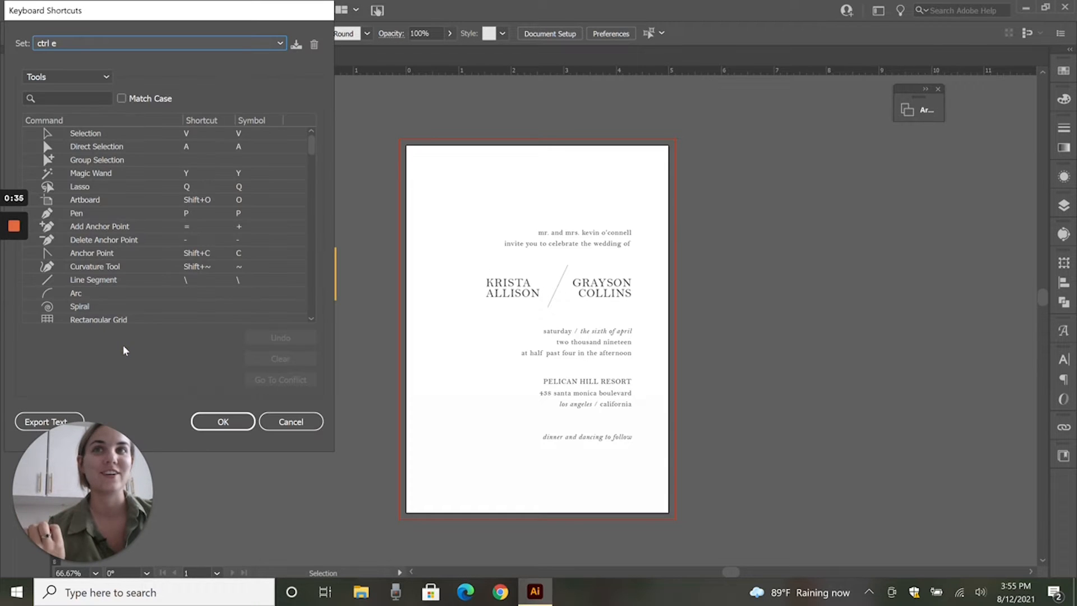
click(67, 77)
click(68, 93)
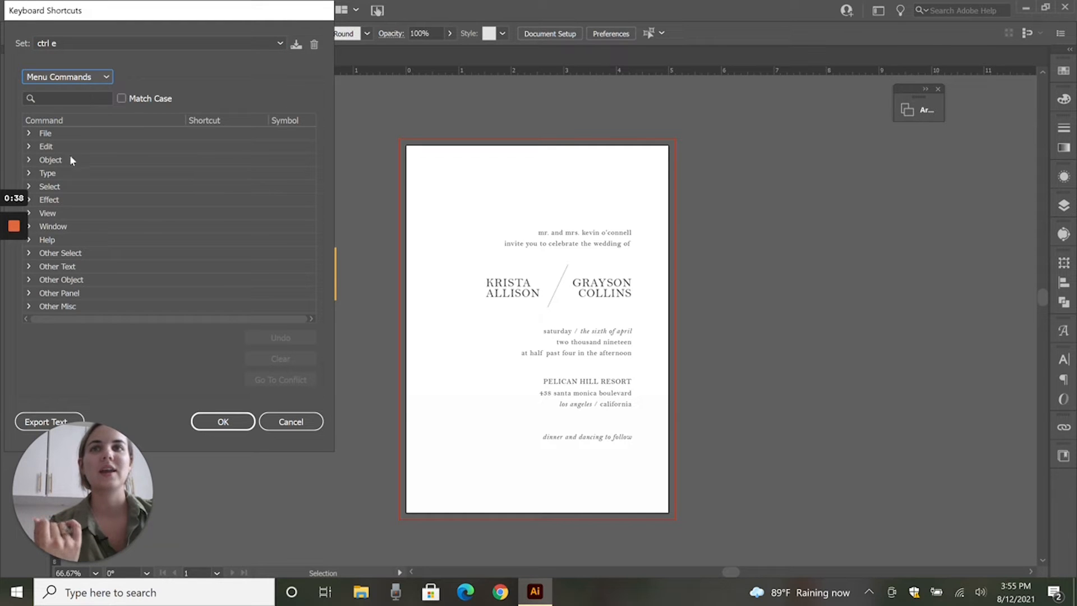
click(28, 160)
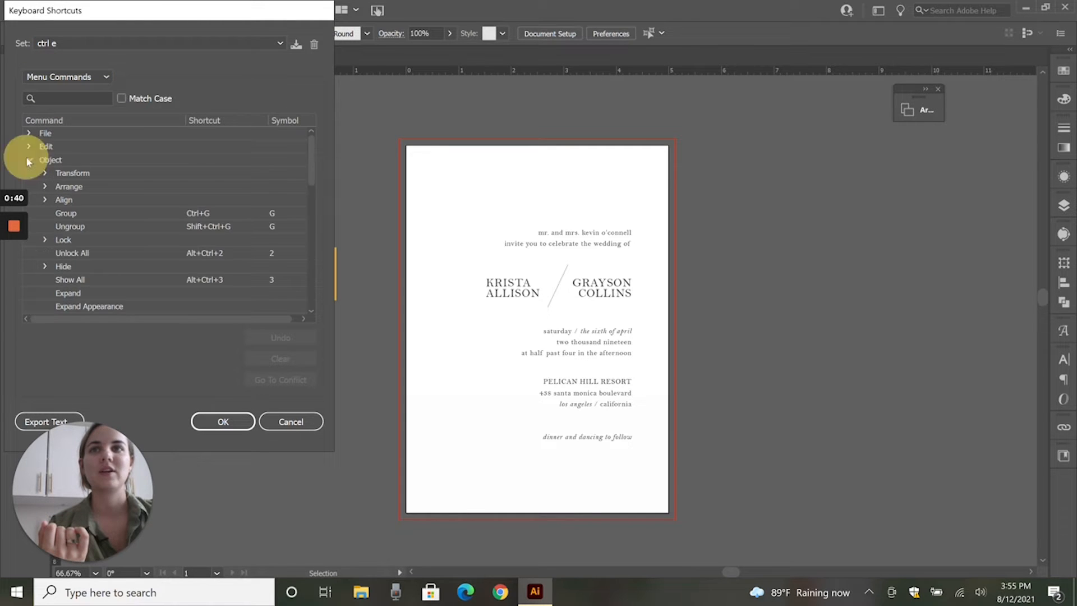
click(44, 200)
scroll(168, 185, down, 1)
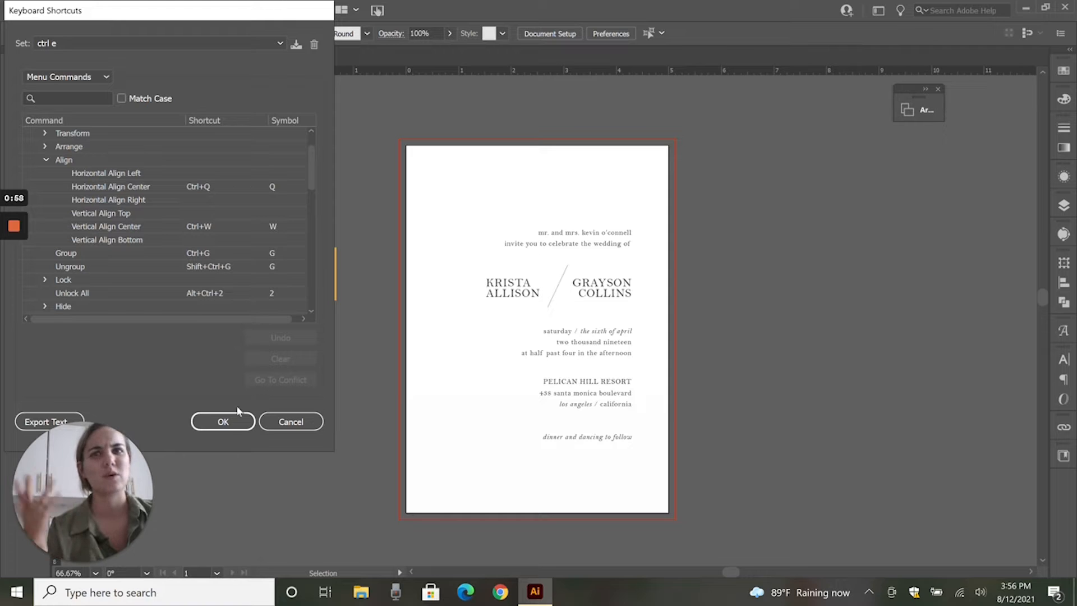
click(223, 428)
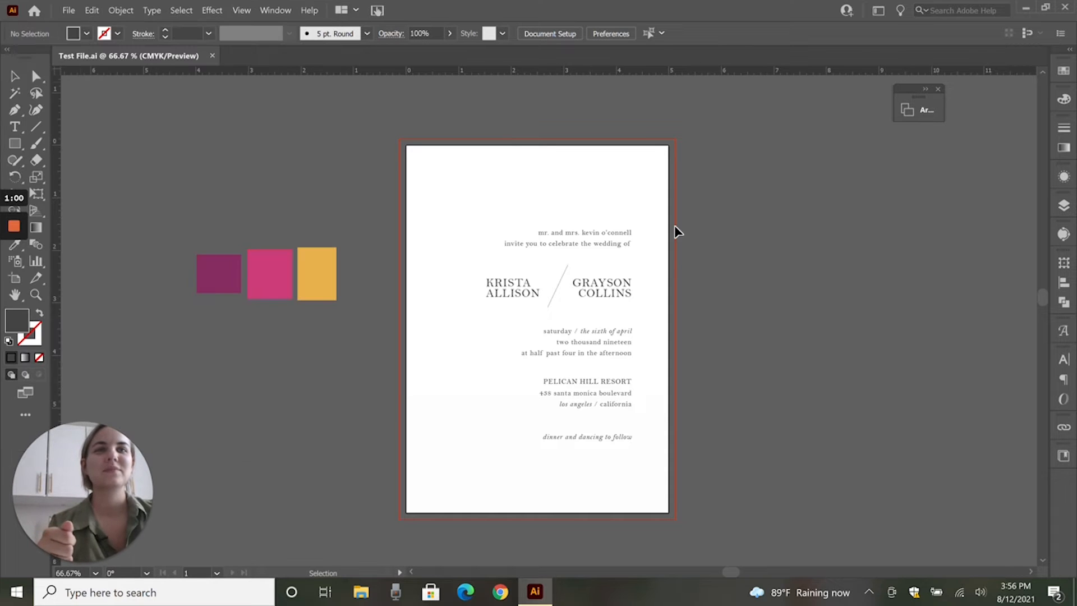
Try aligning the groom's name text to the vertical and horizontal center of the artboard, and undo both alignments
click(627, 295)
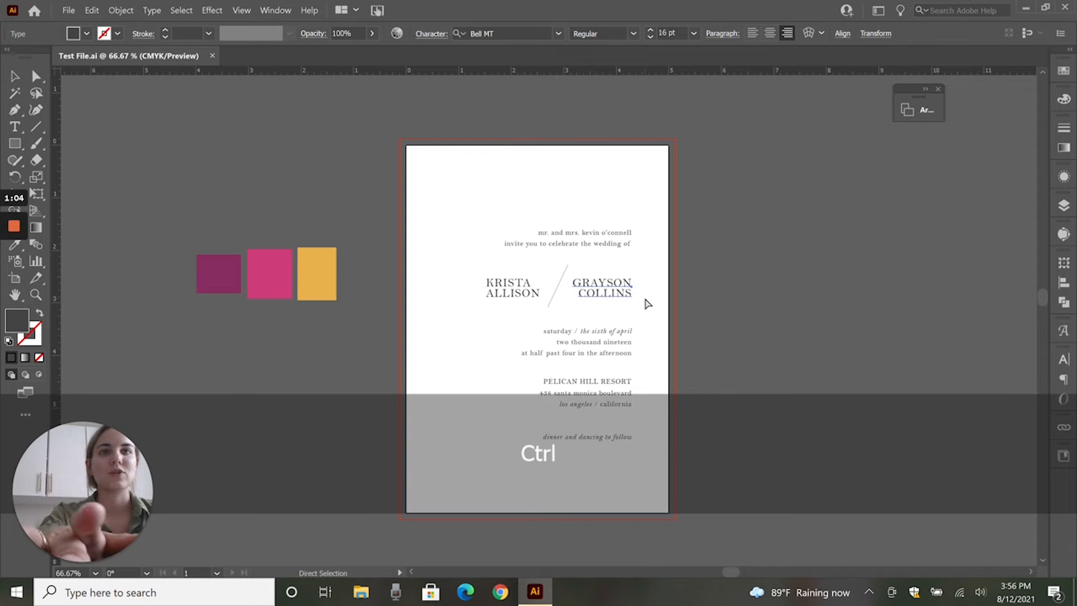
key(ctrl+w)
key(ctrl+q)
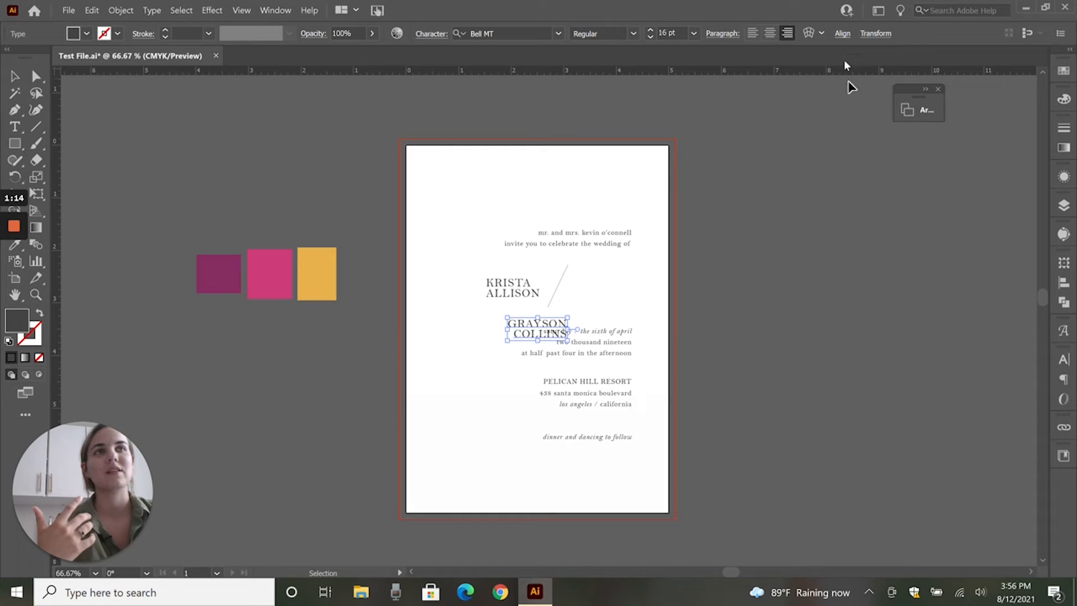
click(701, 309)
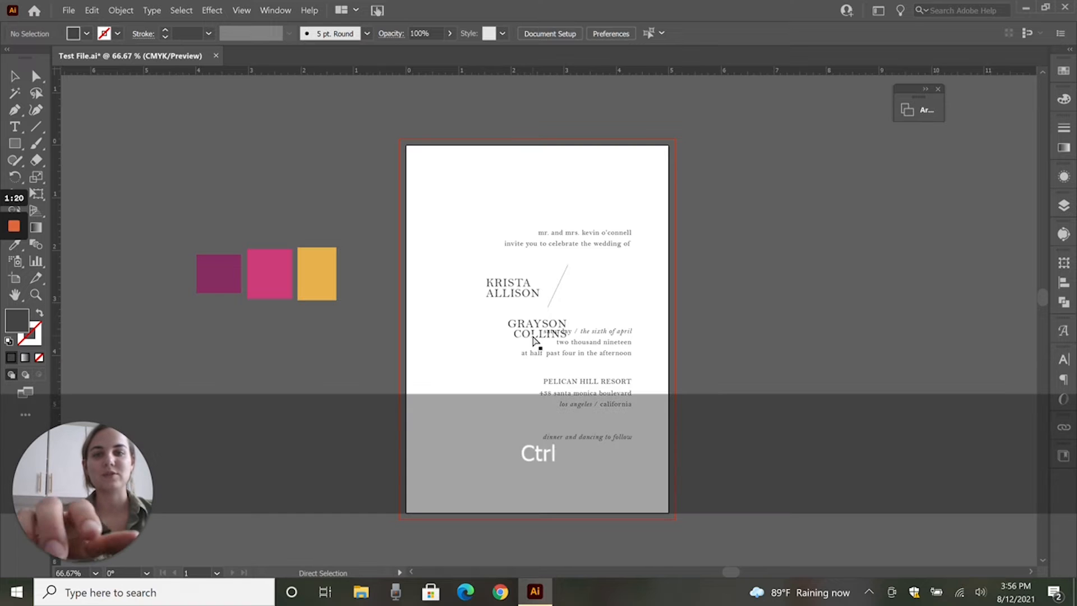
key(ctrl+z)
key(ctrl+z)
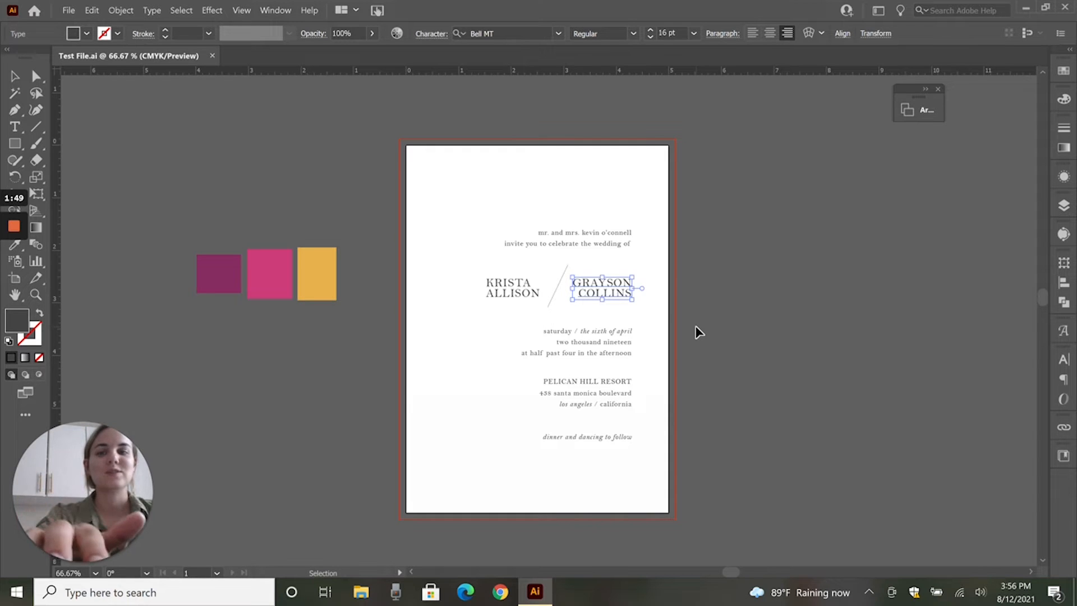
Redo the vertical center alignment of the groom's name text and undo it again
key(ctrl+shift+a)
key(ctrl+shift+z)
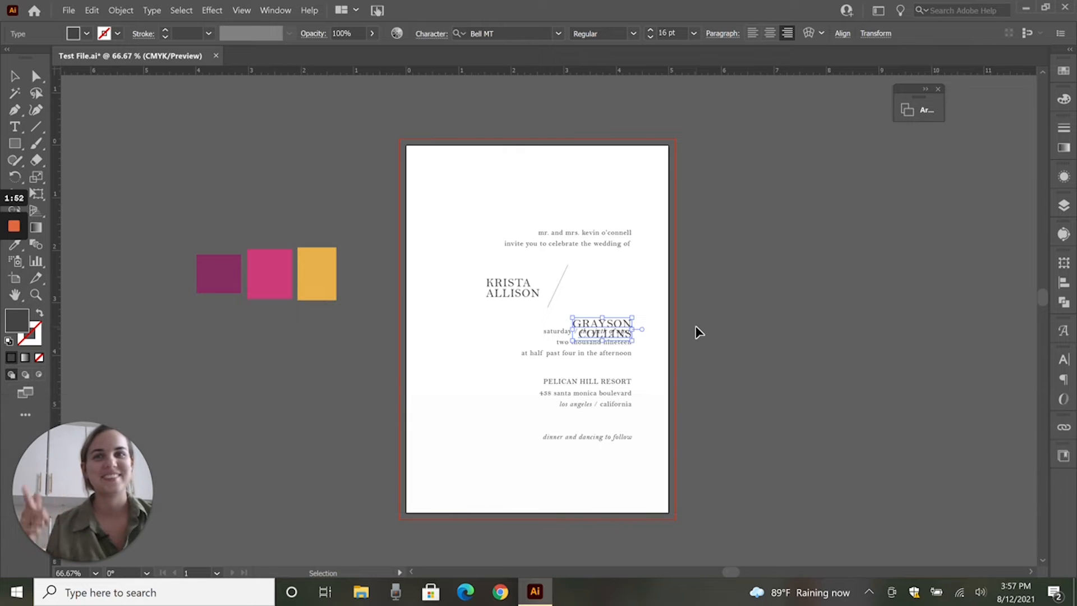
key(ctrl+z)
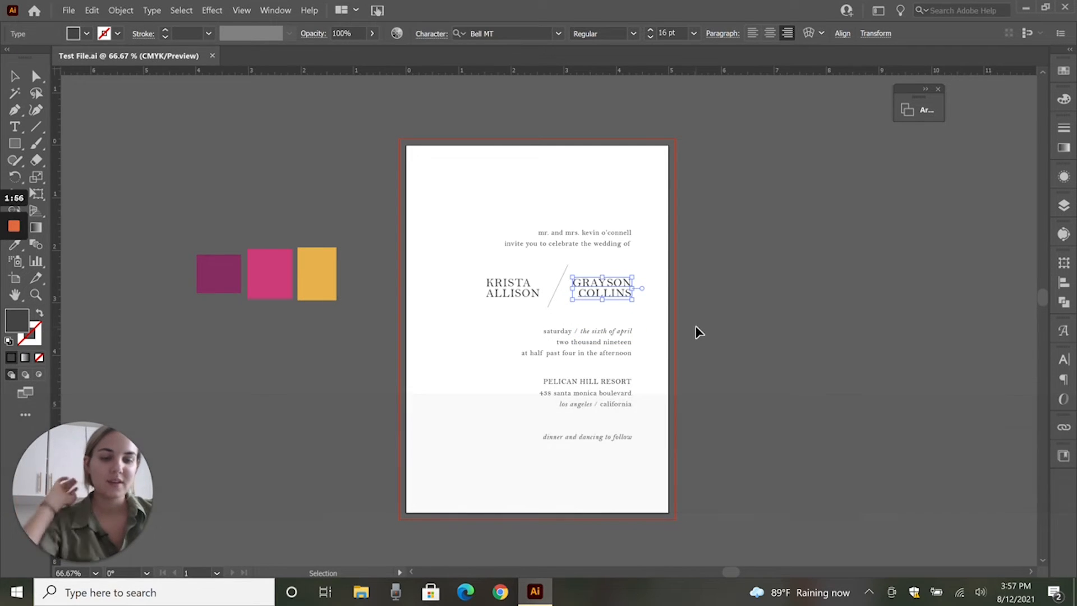
Group the groom's name text with the main invitation text block, clear the selection and try the Ungroup command
drag(450, 269, 582, 300)
key(ctrl+z)
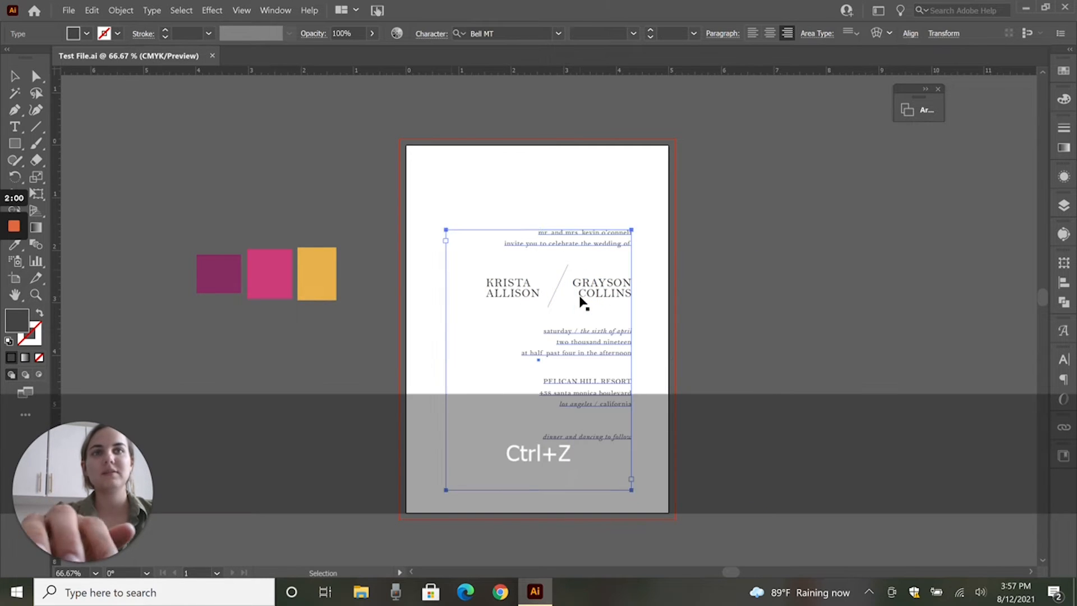
click(737, 285)
click(615, 288)
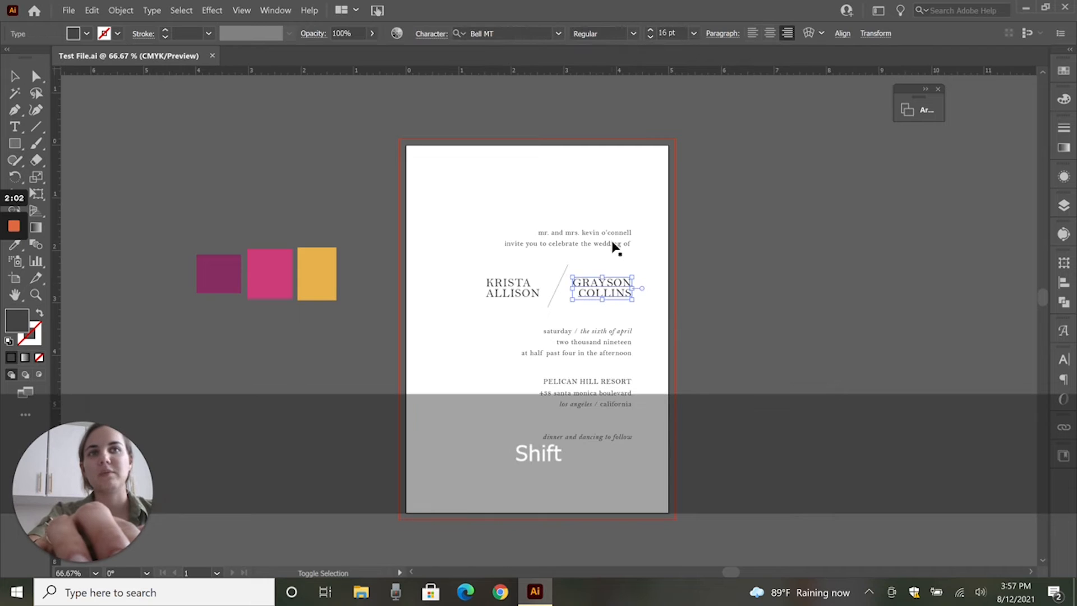
shift+click(613, 247)
key(ctrl+g)
click(743, 258)
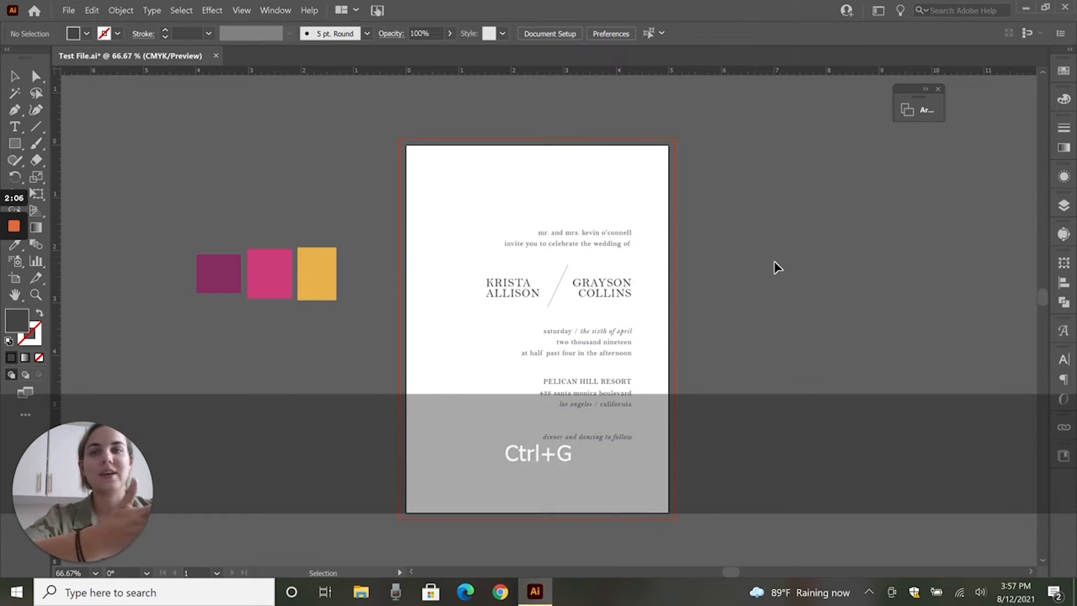
key(ctrl+shift+g)
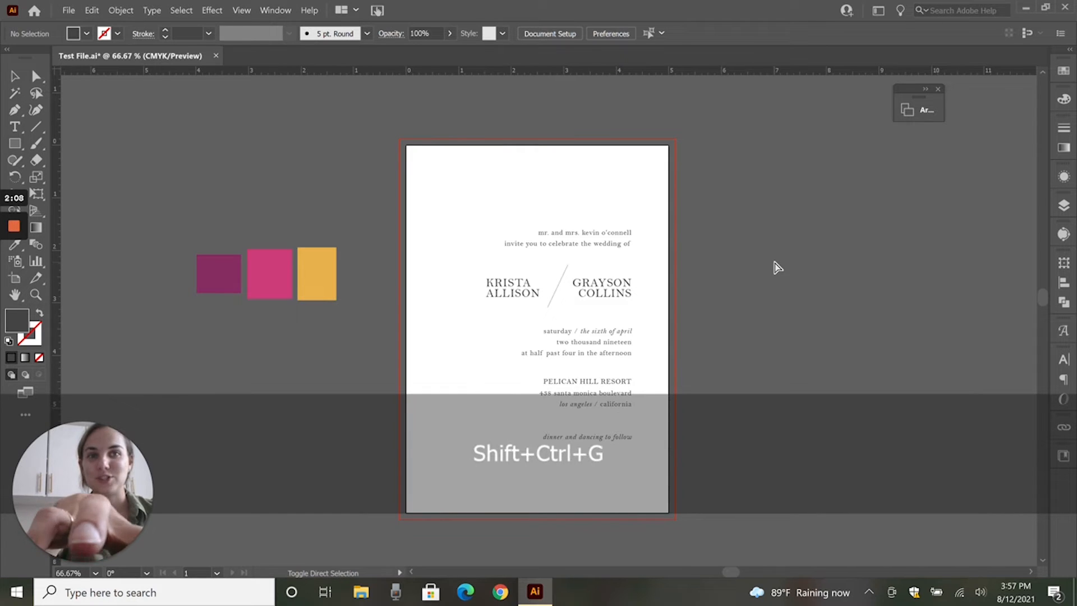
click(776, 265)
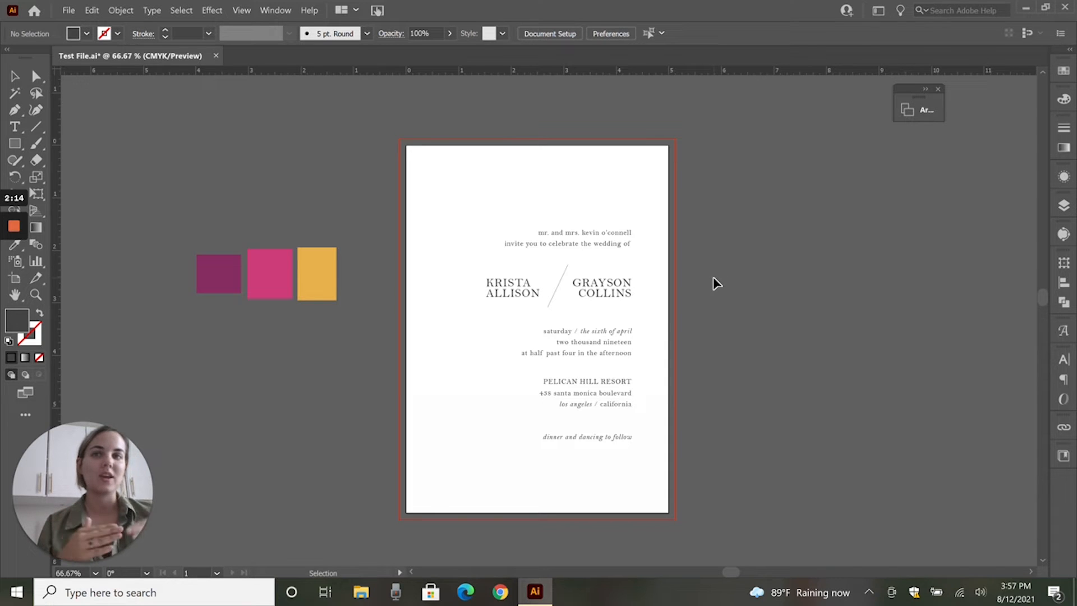
Examine the invitation layout and its text at several magnifications
key(ctrl+equal)
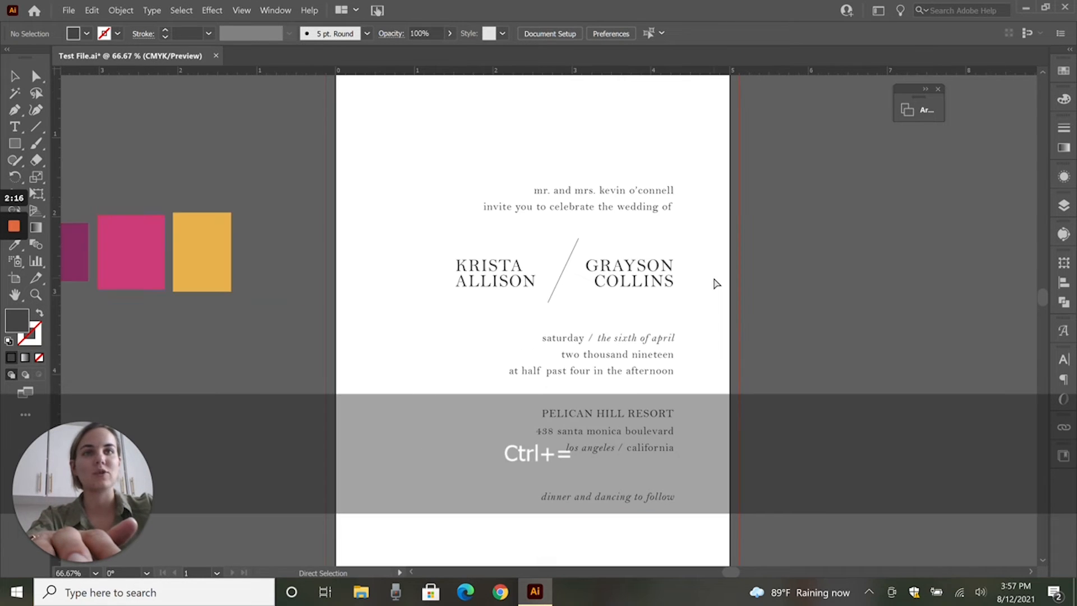
key(ctrl+minus)
key(ctrl+minus)
key(ctrl+equal)
key(ctrl+equal)
key(ctrl+minus)
key(ctrl+equal)
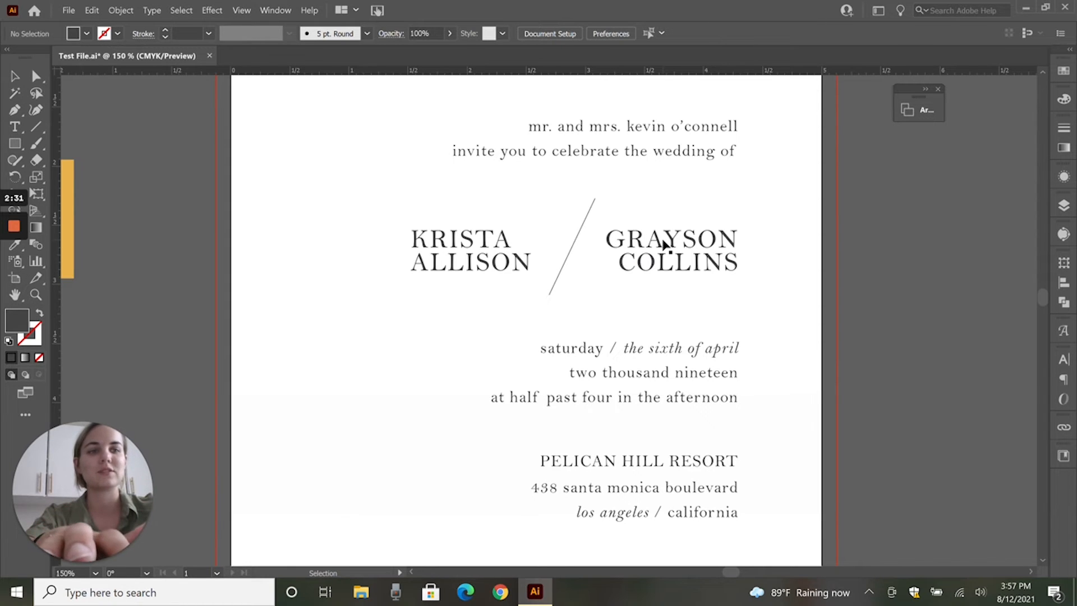
key(ctrl+0)
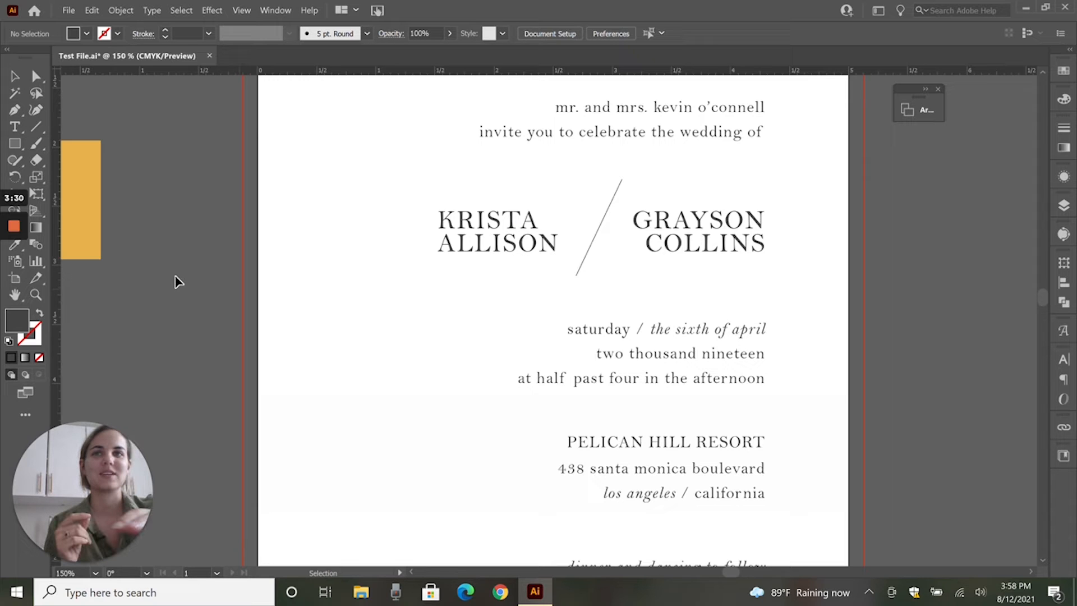
Try moving the yellow rectangle slightly downward beside the pink one, and undo the move
scroll(79, 226, left, 5)
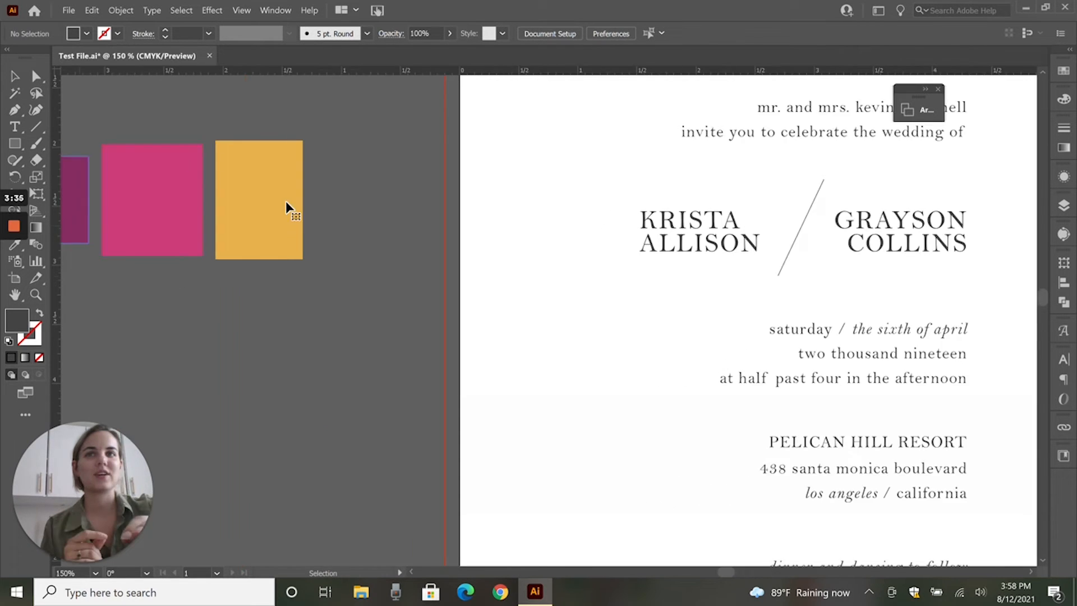
click(287, 203)
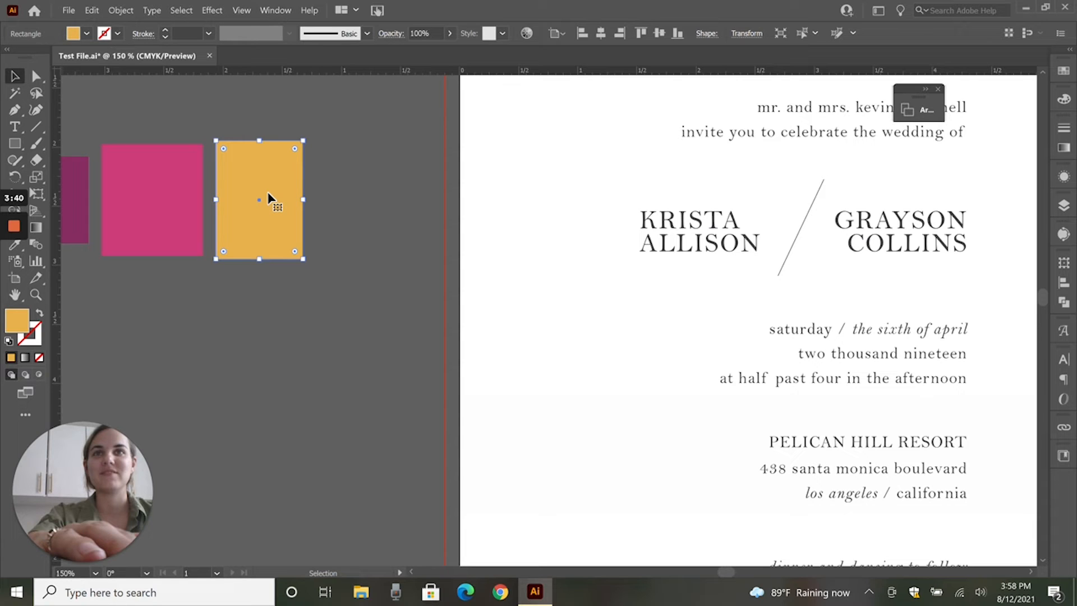
drag(304, 168, 302, 198)
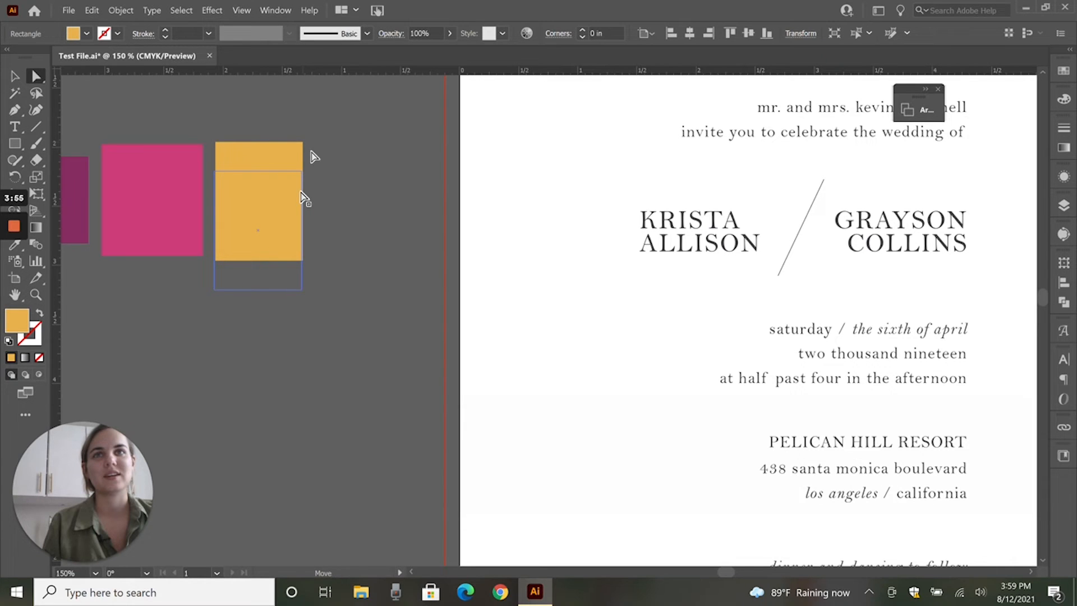
key(ctrl+z)
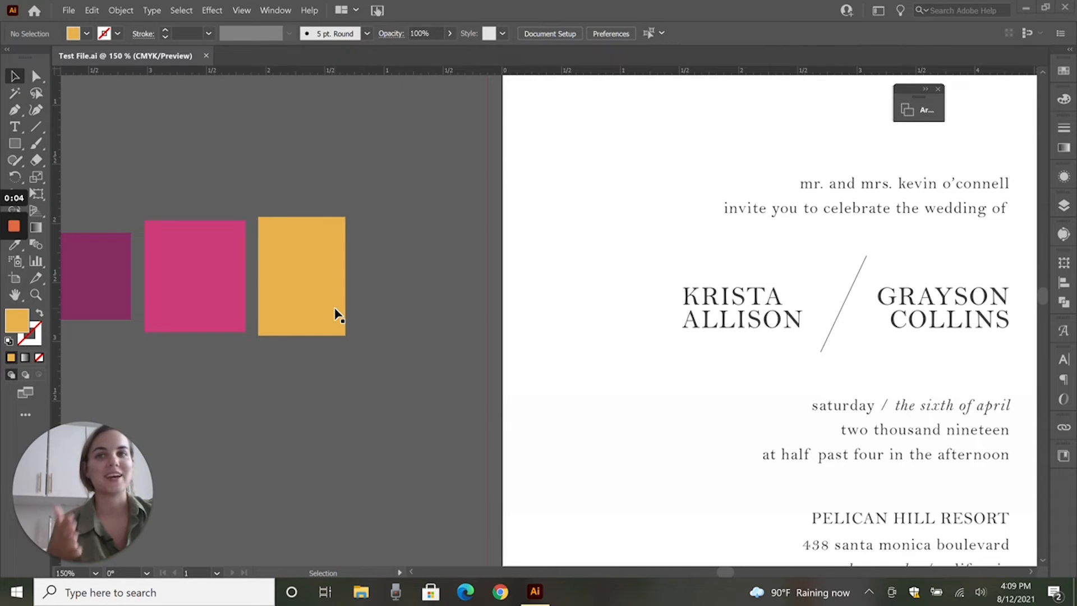
Try sampling the pink rectangle's fill onto the yellow rectangle with the Eyedropper, and undo the color change
click(315, 287)
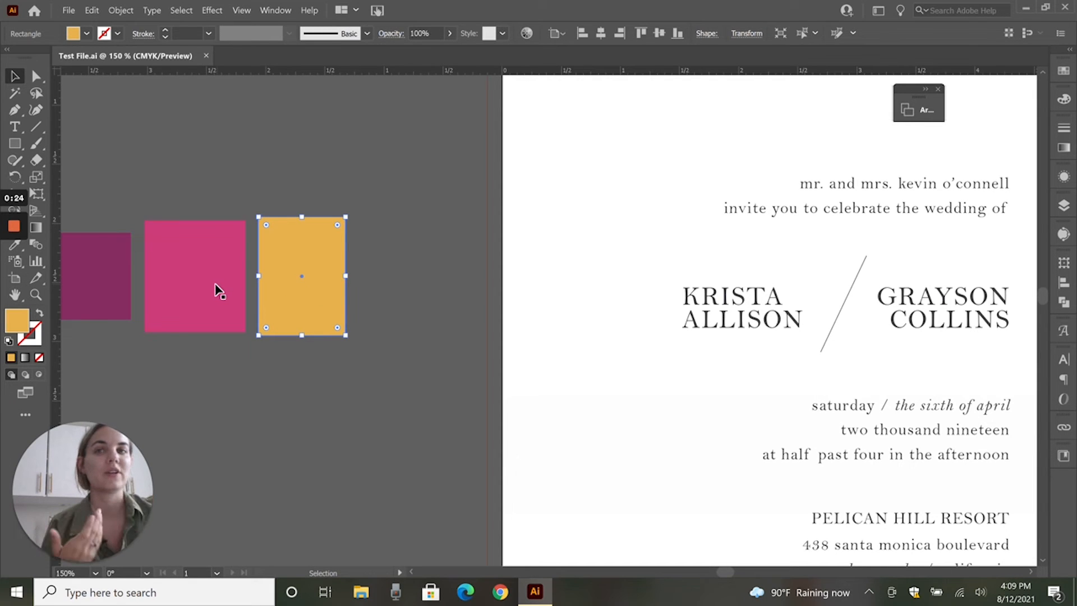
key(i)
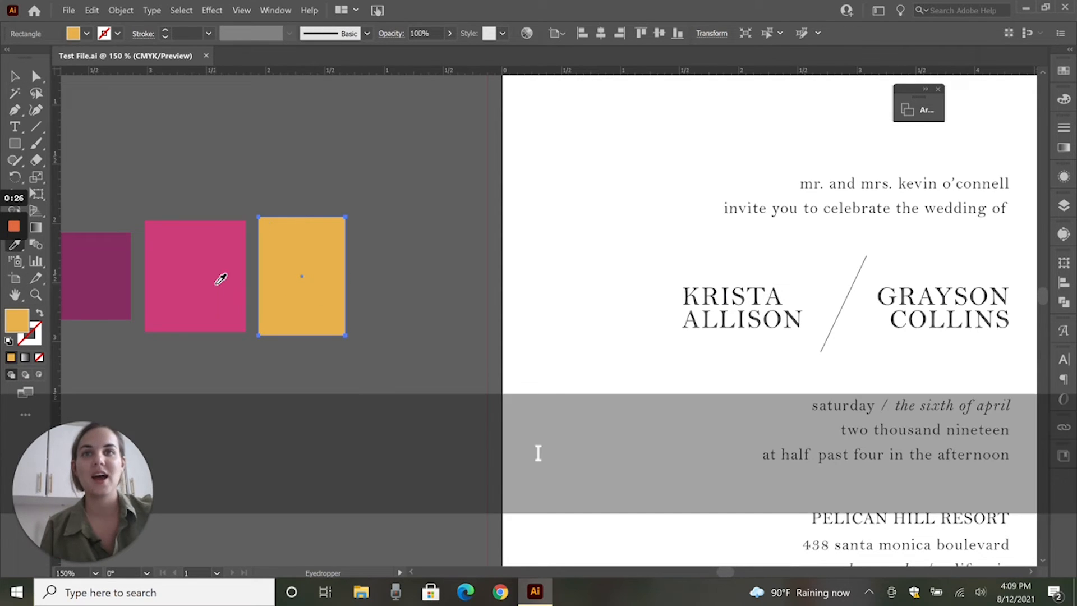
click(221, 275)
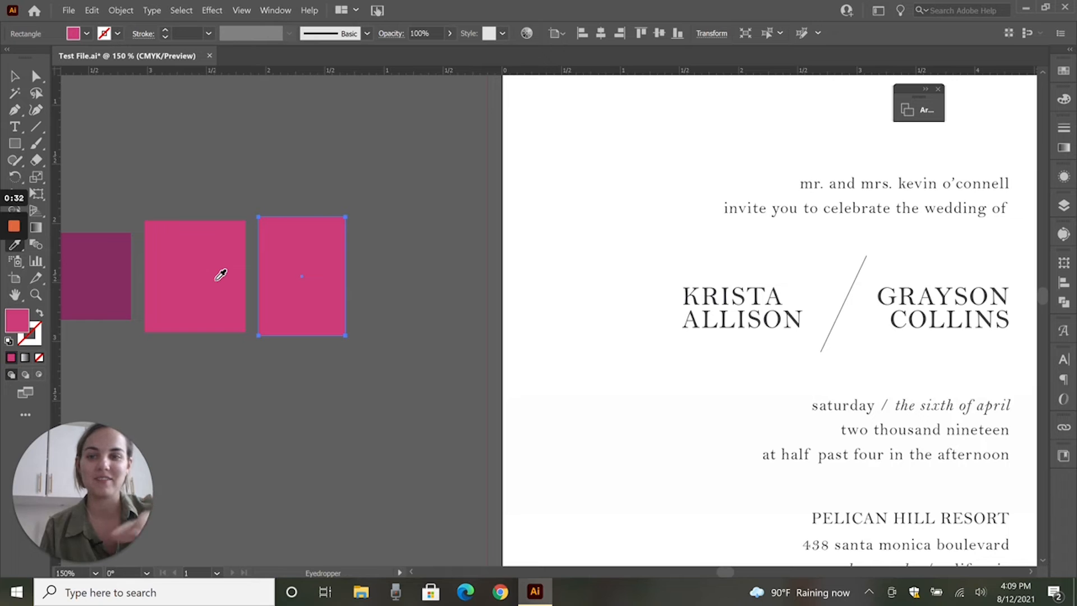
key(ctrl+z)
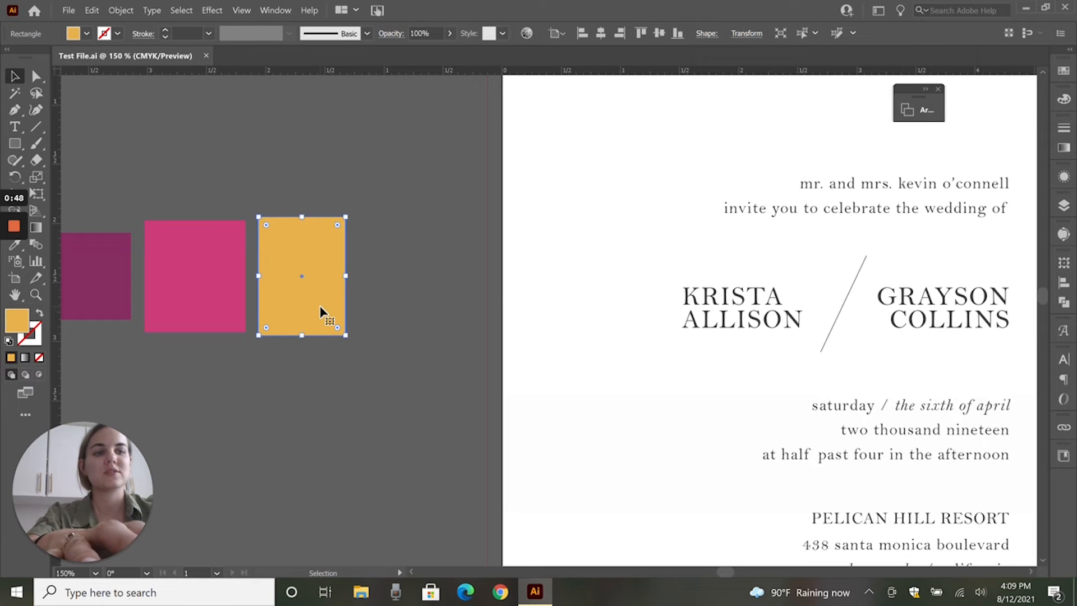
Open the Scale options for the yellow rectangle and accept a uniform scale of 100%
key(s)
key(Return)
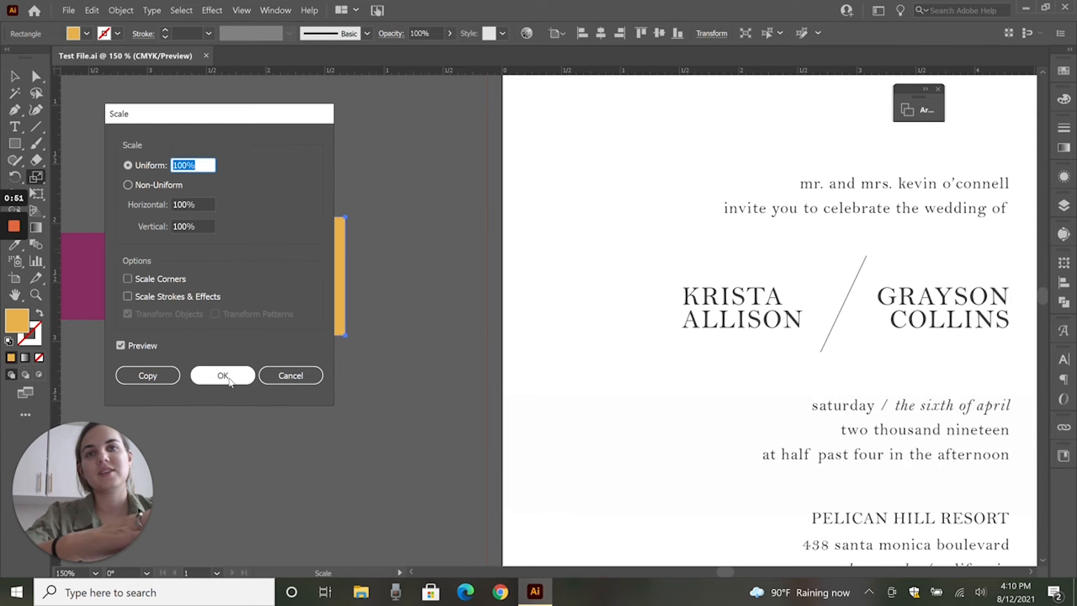
click(223, 376)
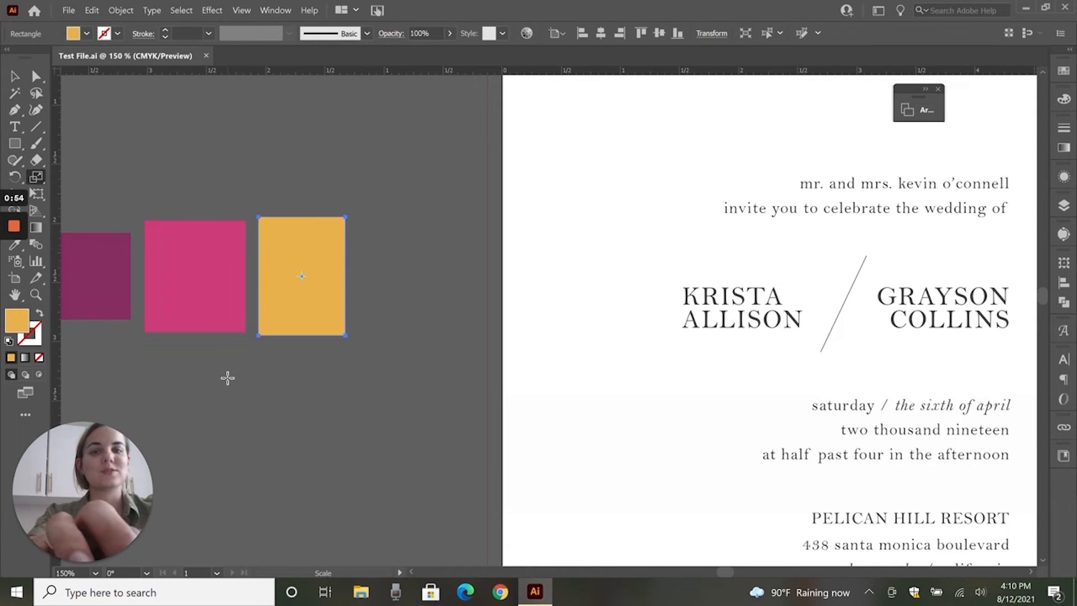
Rotate the yellow rectangle by 24° about its center and return to the Selection tool
key(r)
key(Return)
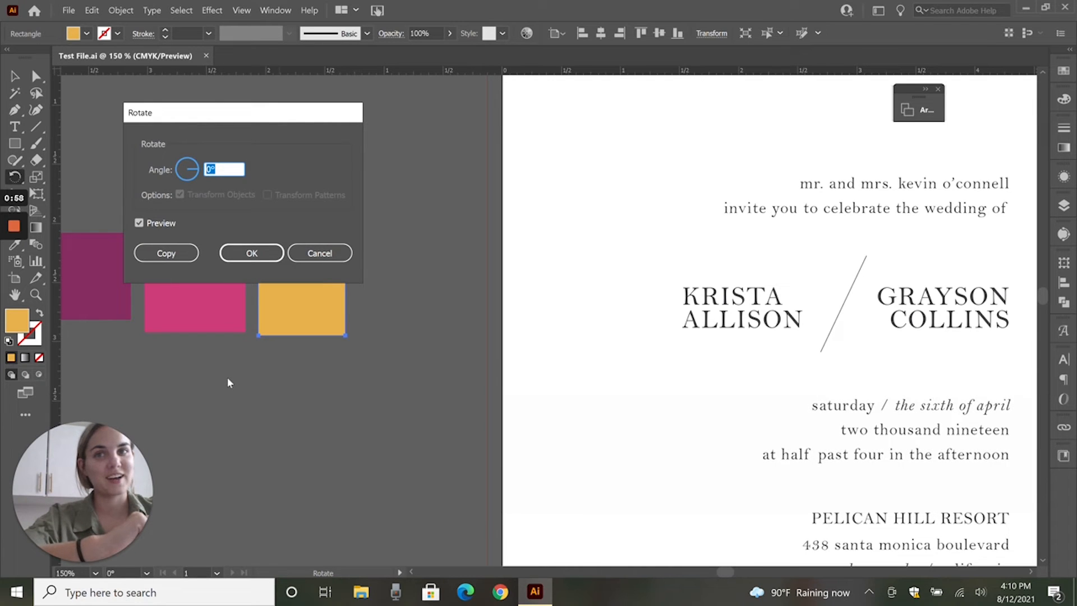
text(24)
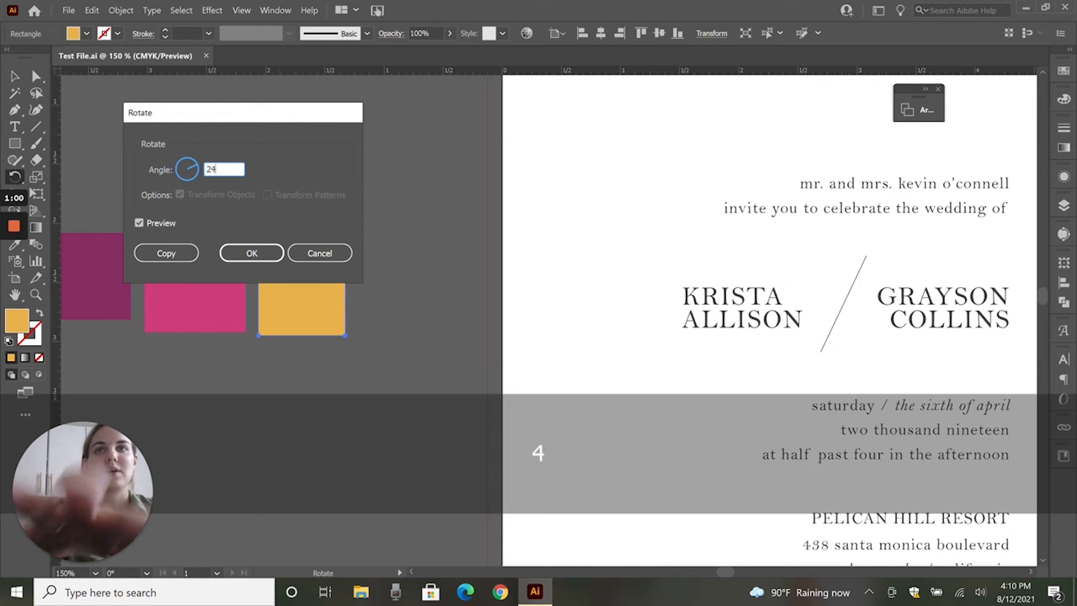
click(269, 256)
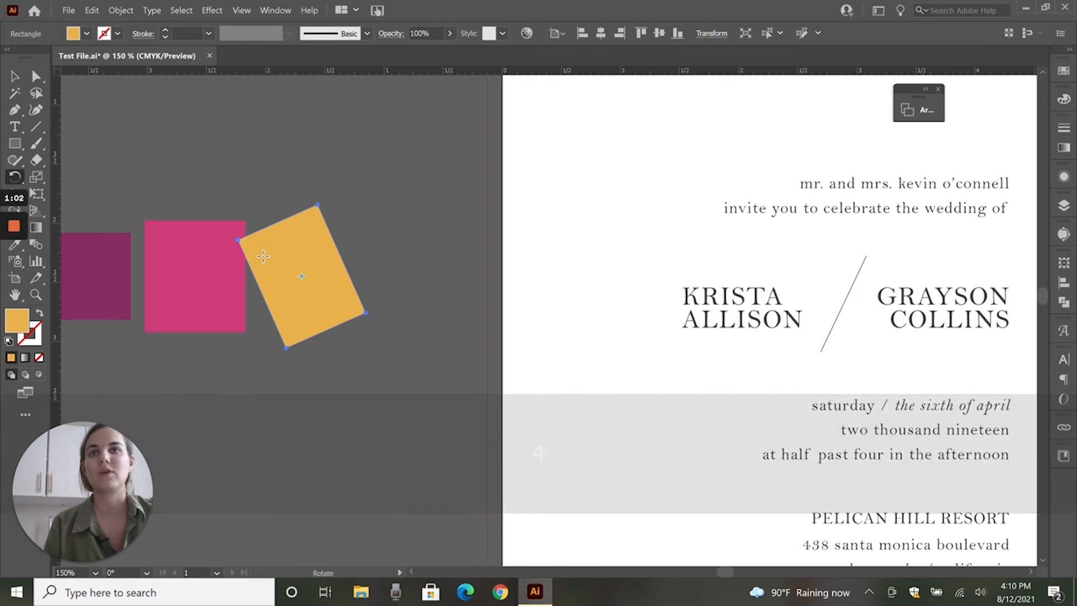
click(15, 76)
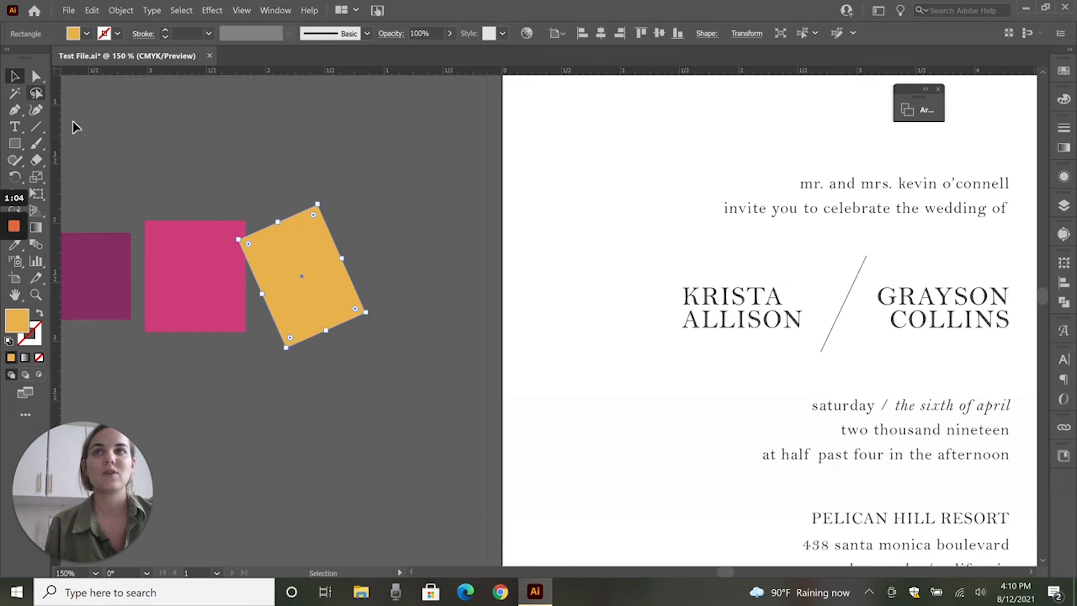
Try repeating the last transformation twice on the pink rectangle, and undo the repeated transformation
click(197, 285)
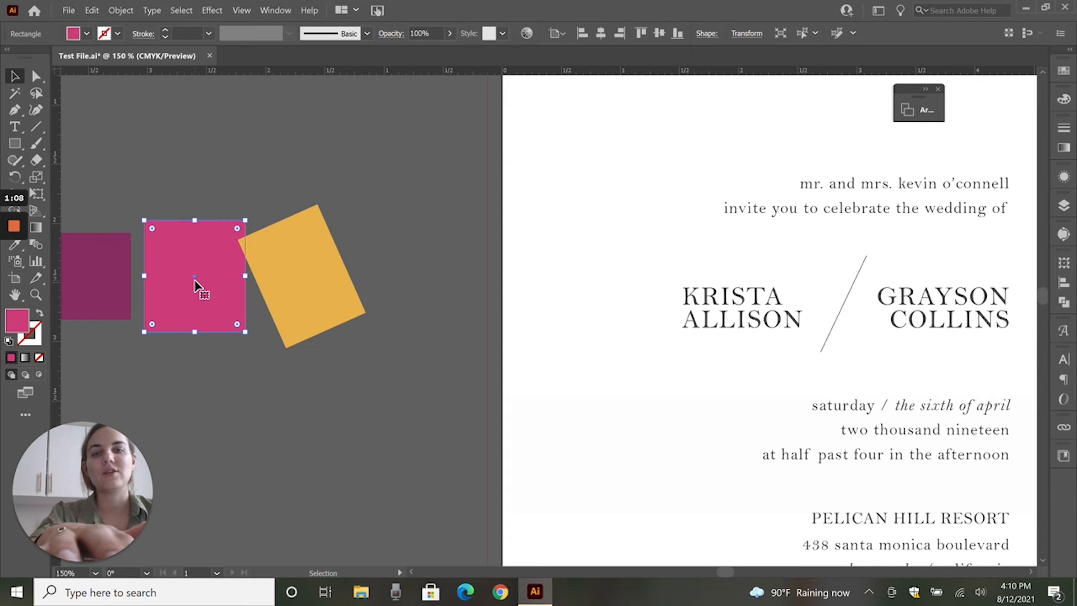
key(ctrl+d)
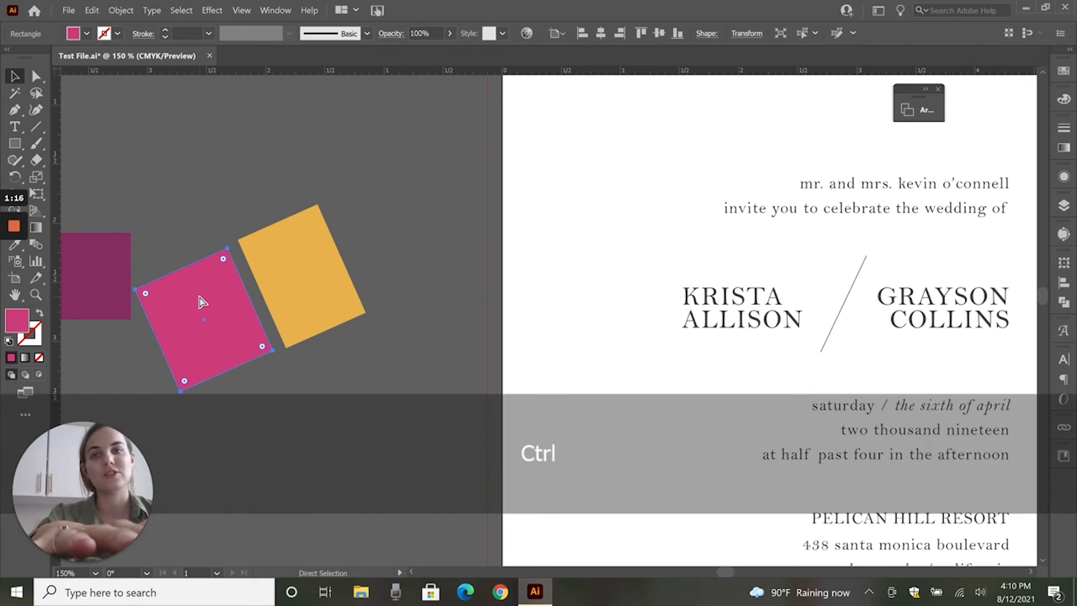
key(ctrl+d)
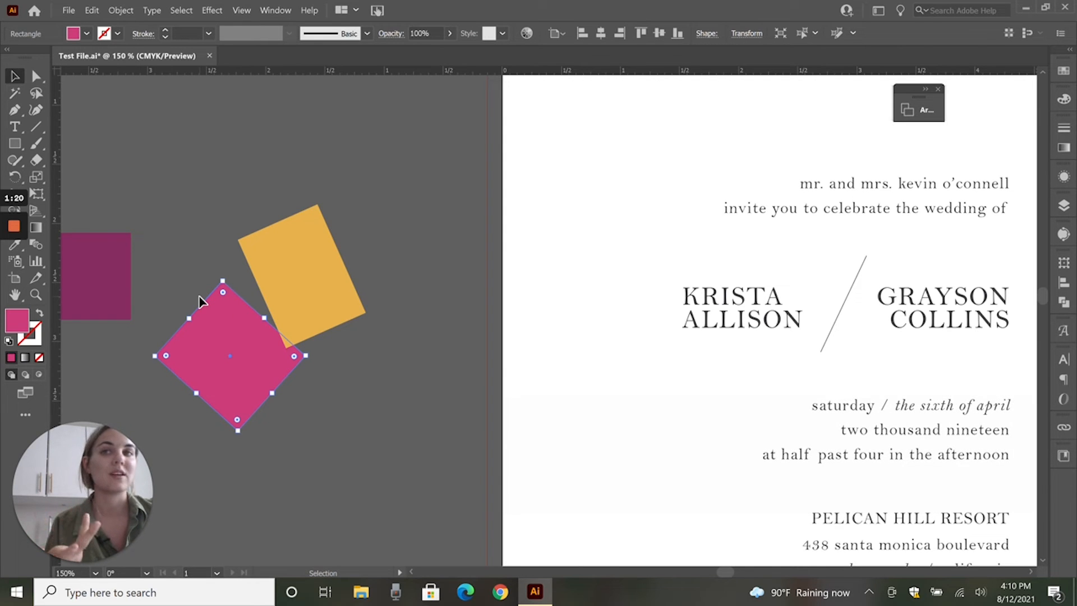
key(ctrl+z)
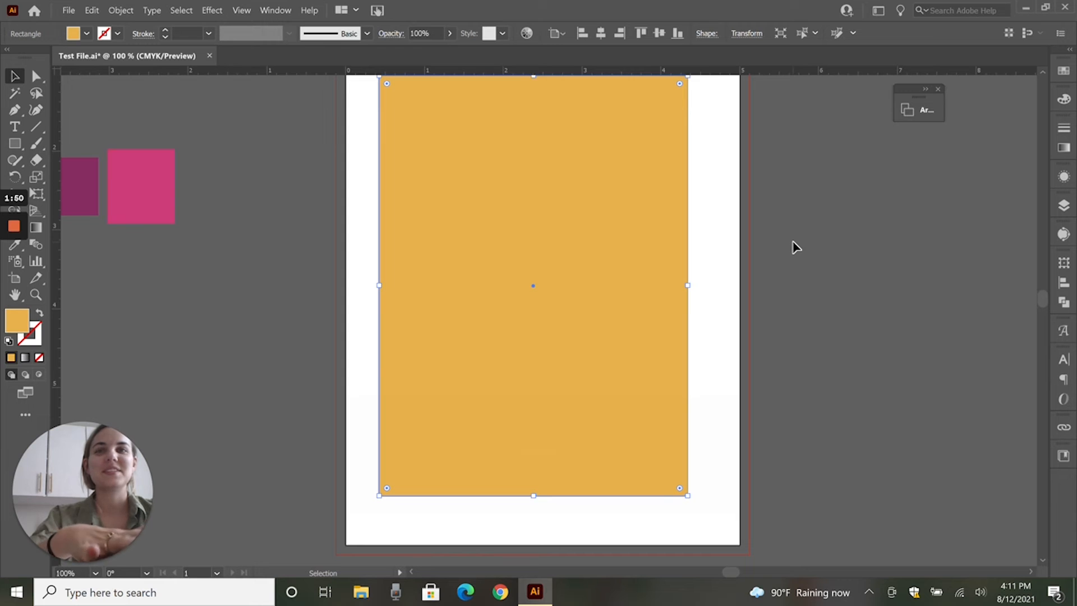
Send the large yellow rectangle behind the invitation text, bring it to the front, and send it to the back again
key(ctrl)
key(shift)
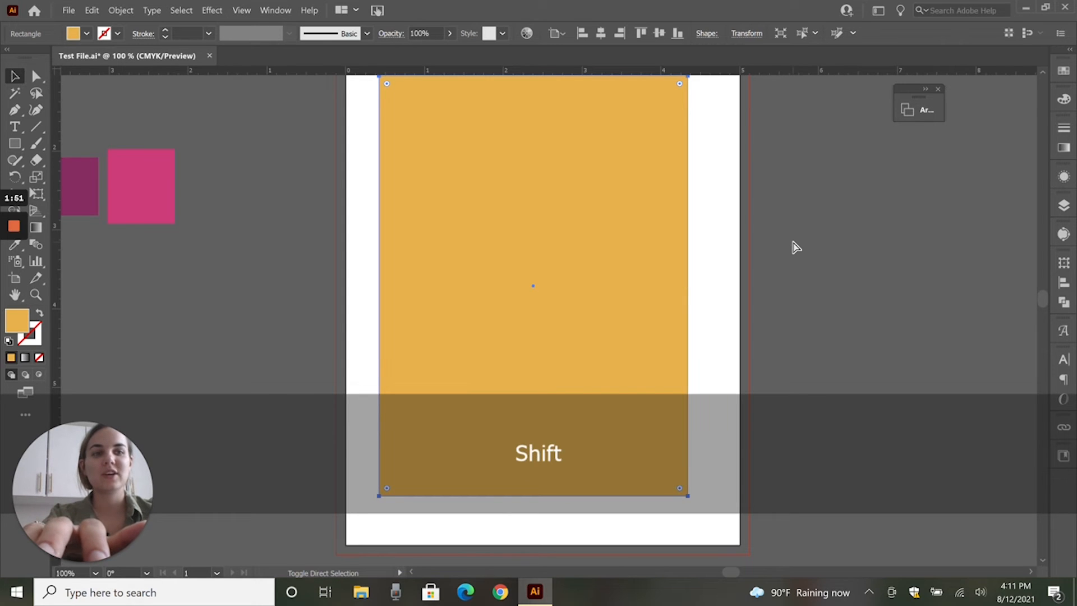
key(ctrl+shift+bracketleft)
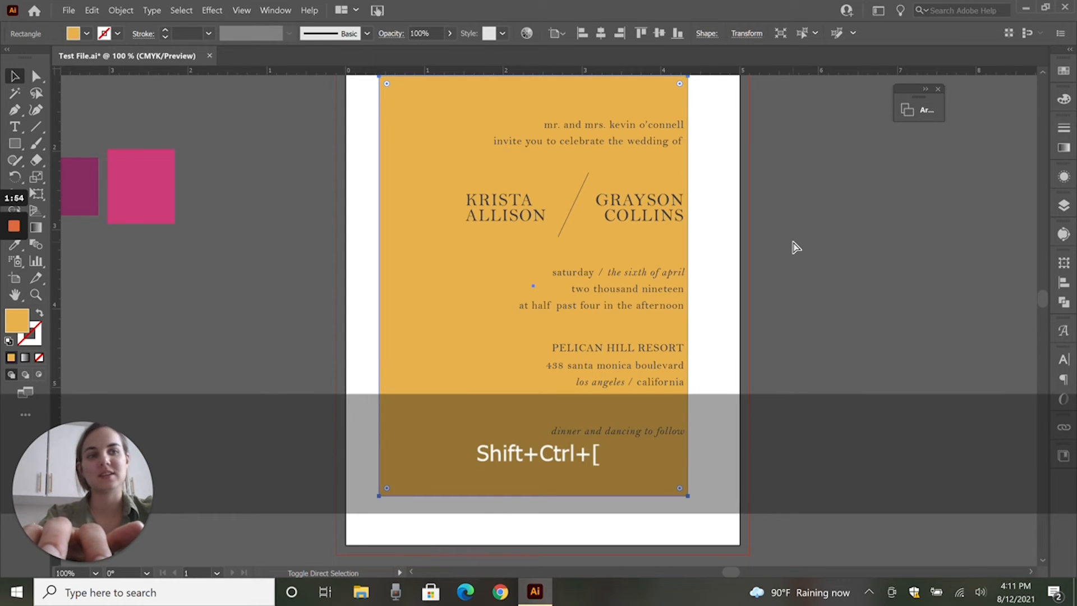
key(ctrl+shift+bracketright)
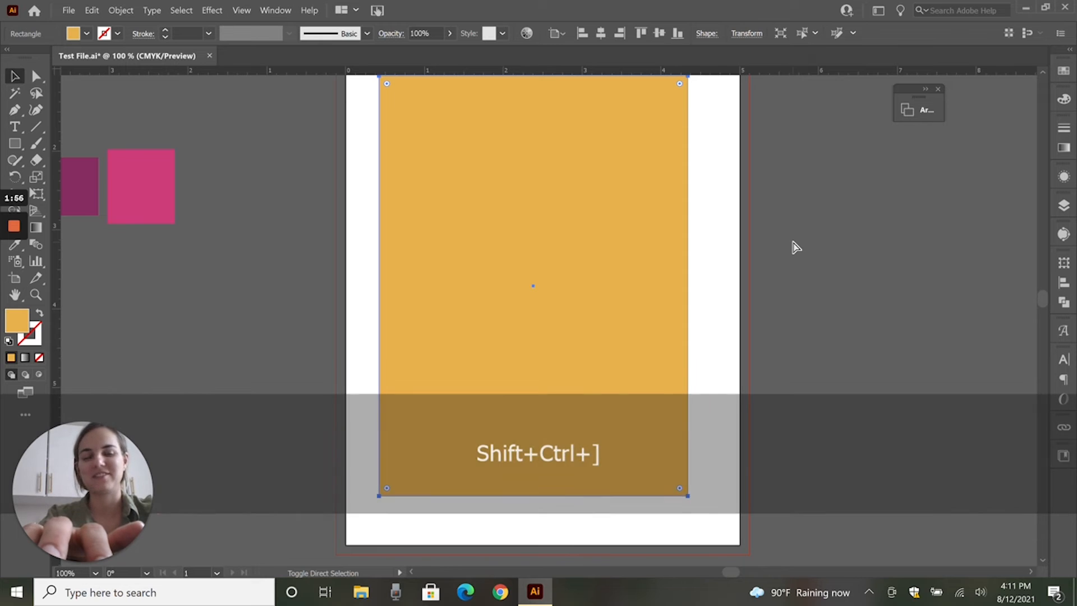
key(ctrl+shift+bracketleft)
key(v)
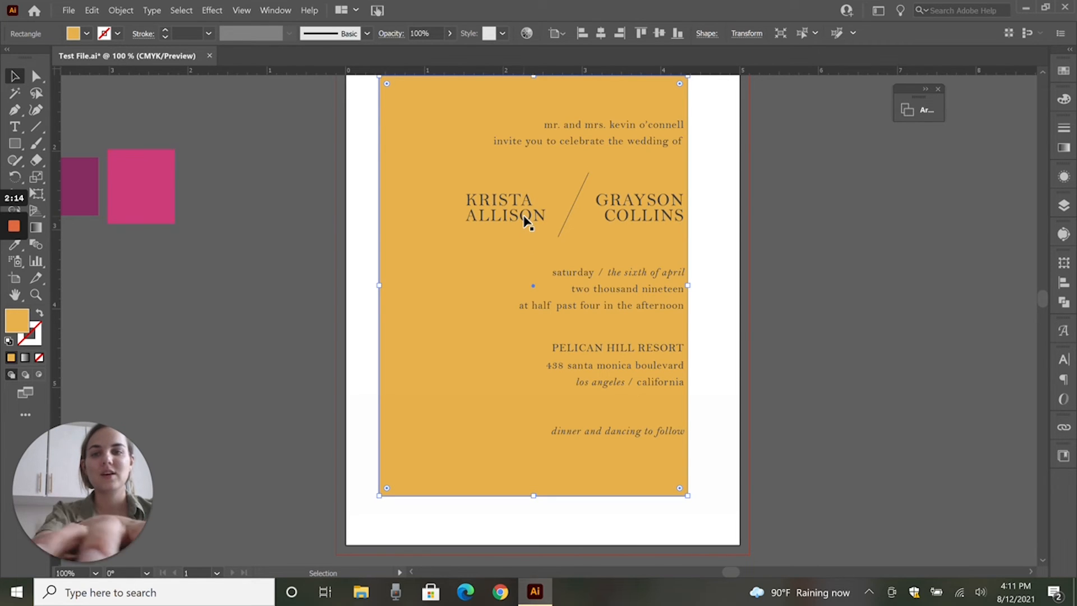
Lock the large yellow rectangle behind the invitation text, and unlock it again
key(ctrl+2)
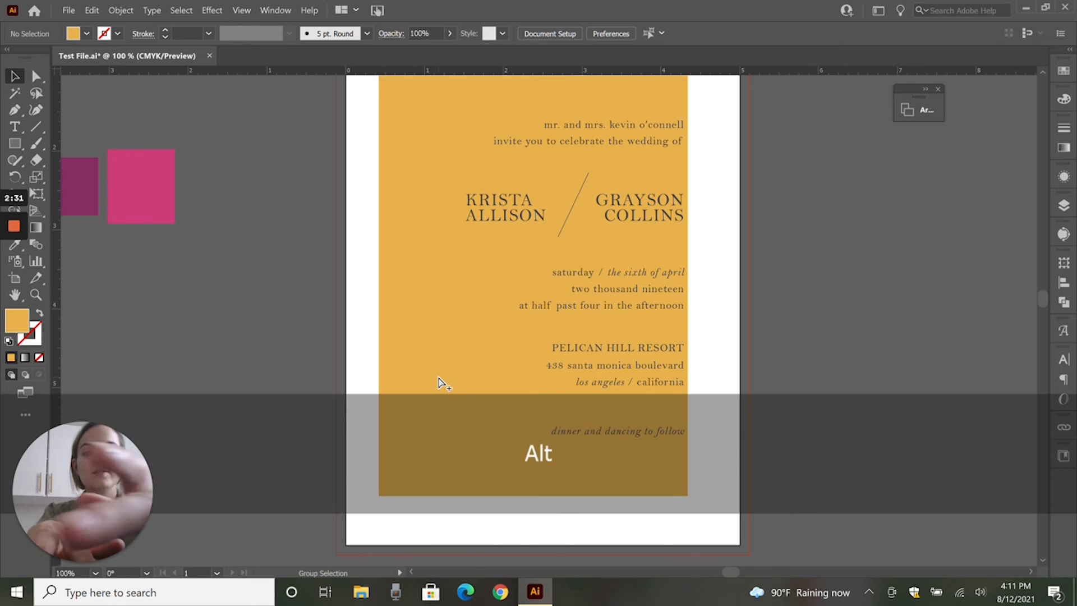
key(ctrl+alt+2)
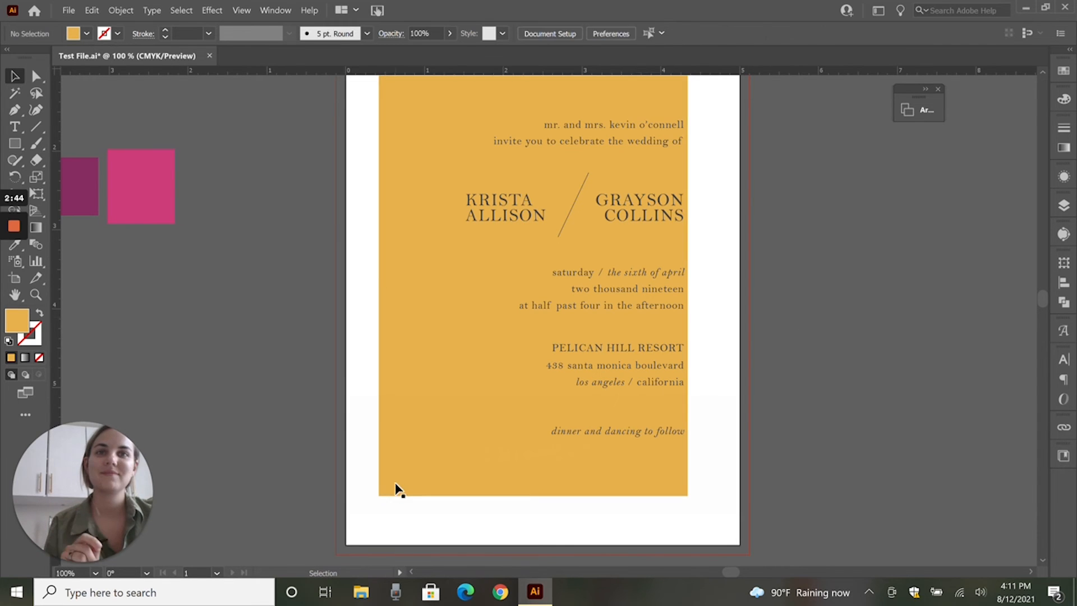
Cut the large yellow rectangle, paste it in place, and send it to the back behind the invitation text
click(397, 488)
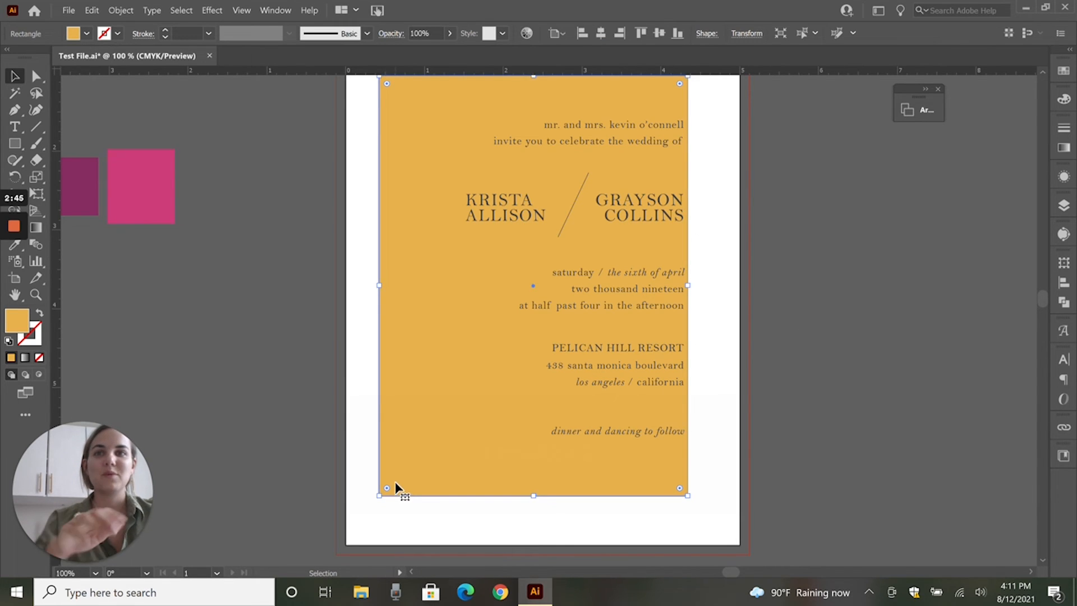
key(ctrl+x)
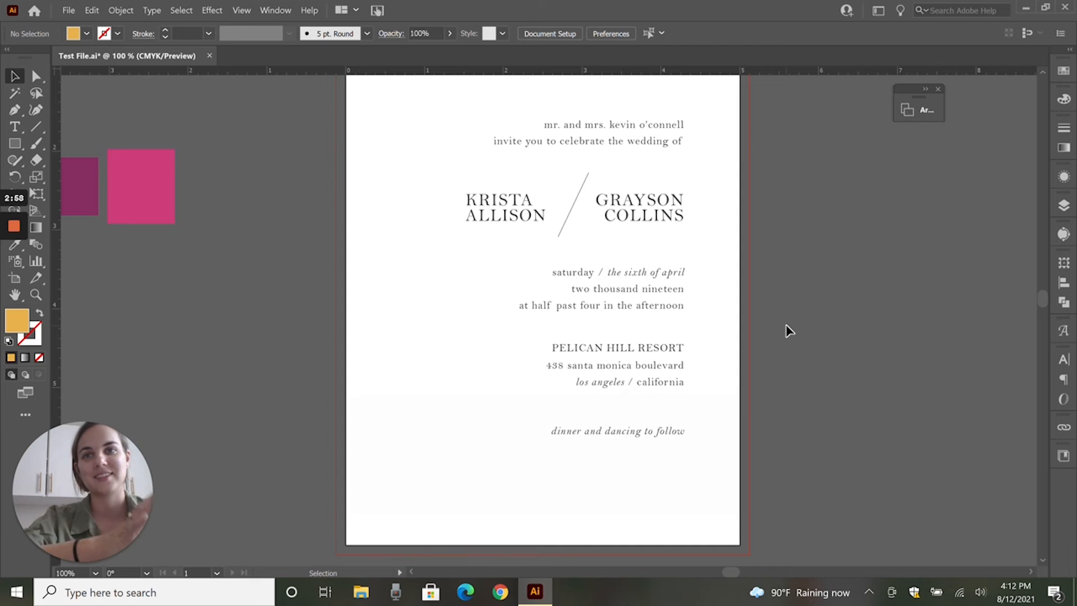
key(ctrl+shift+v)
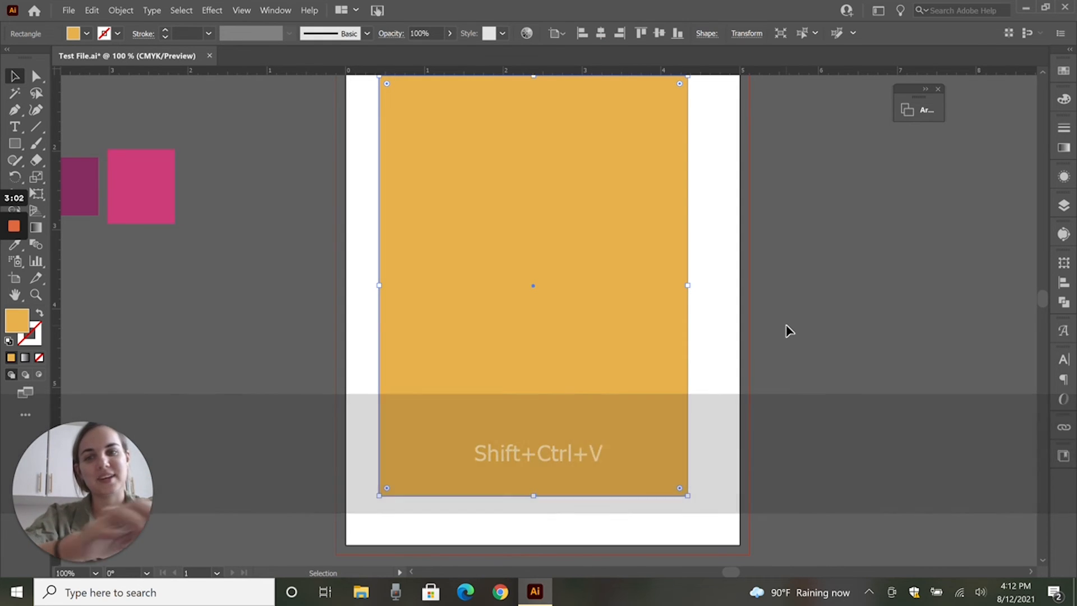
key(ctrl+shift+bracketleft)
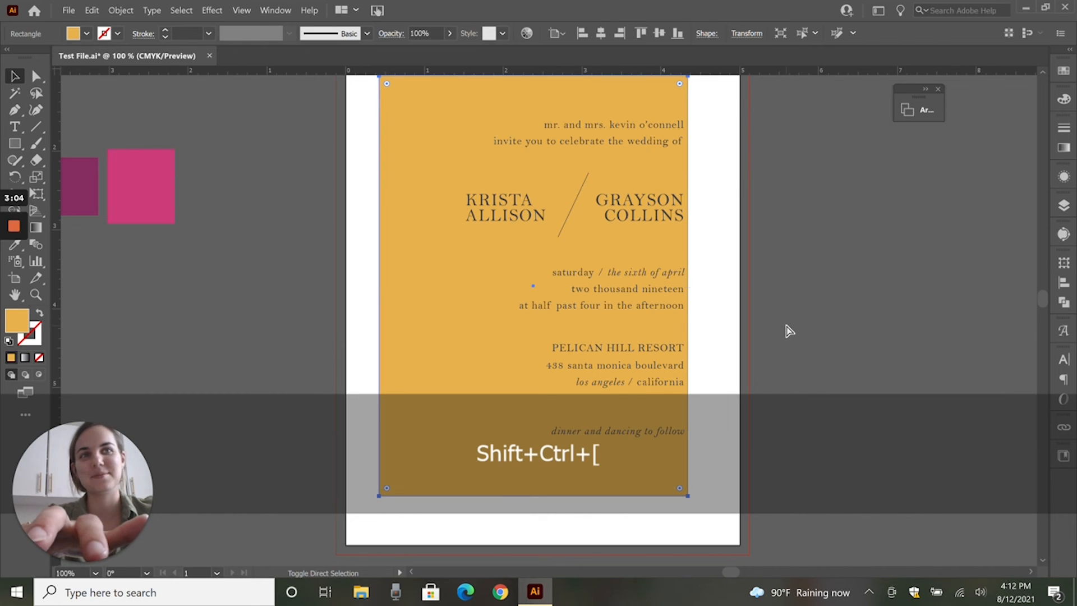
click(824, 306)
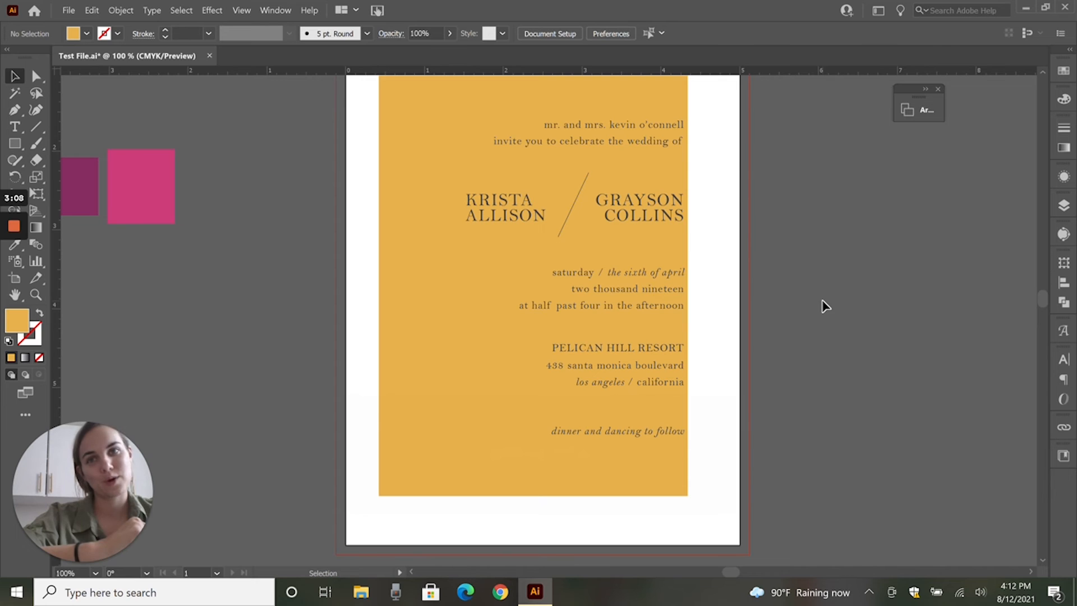
click(431, 476)
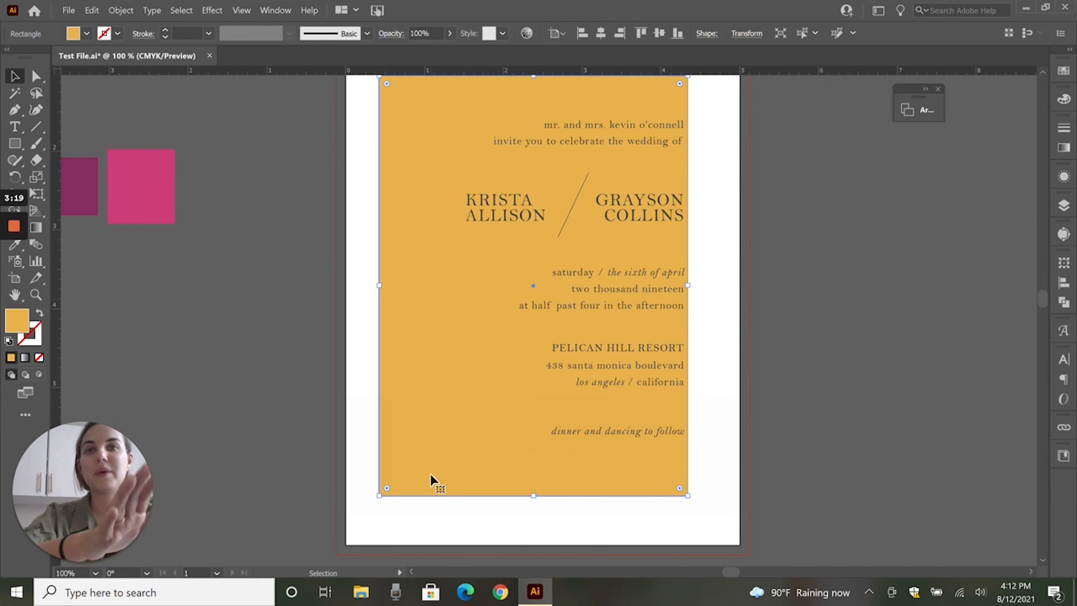
key(alt)
key(ctrl)
key(shift)
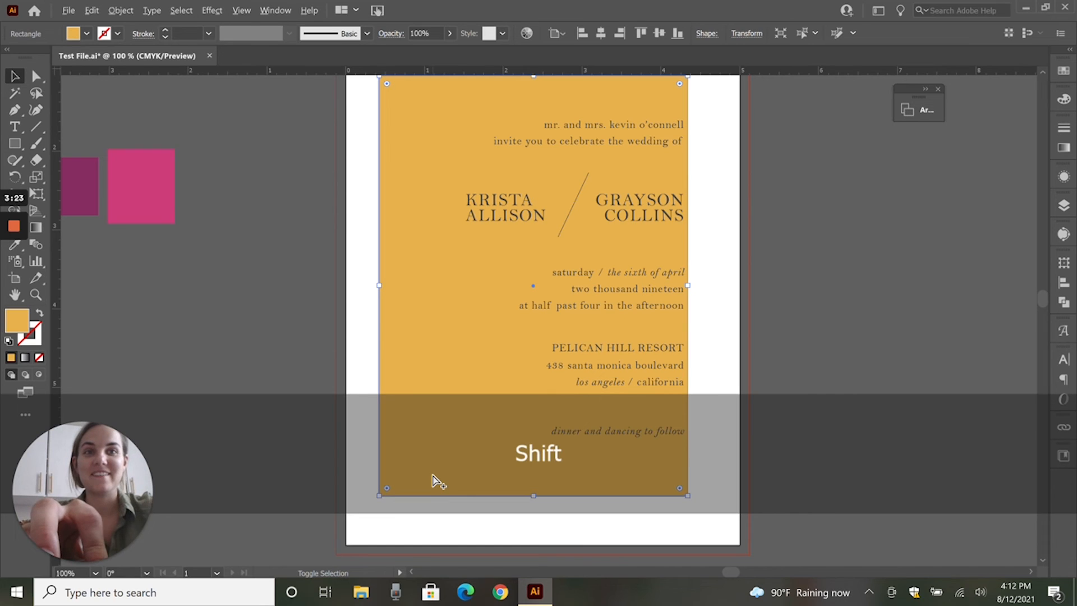
key(alt)
click(813, 342)
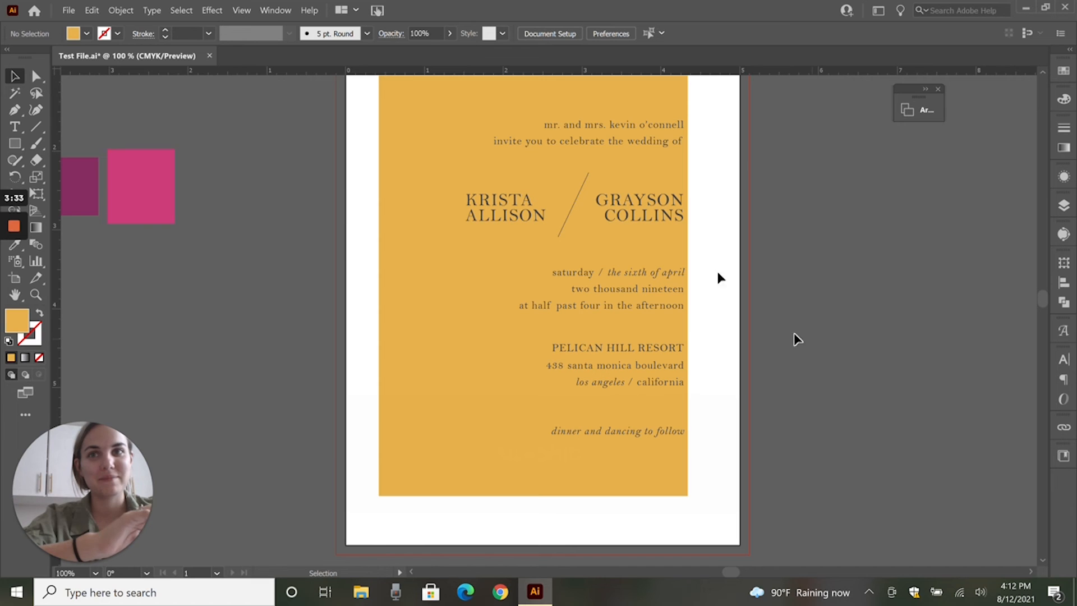
click(92, 10)
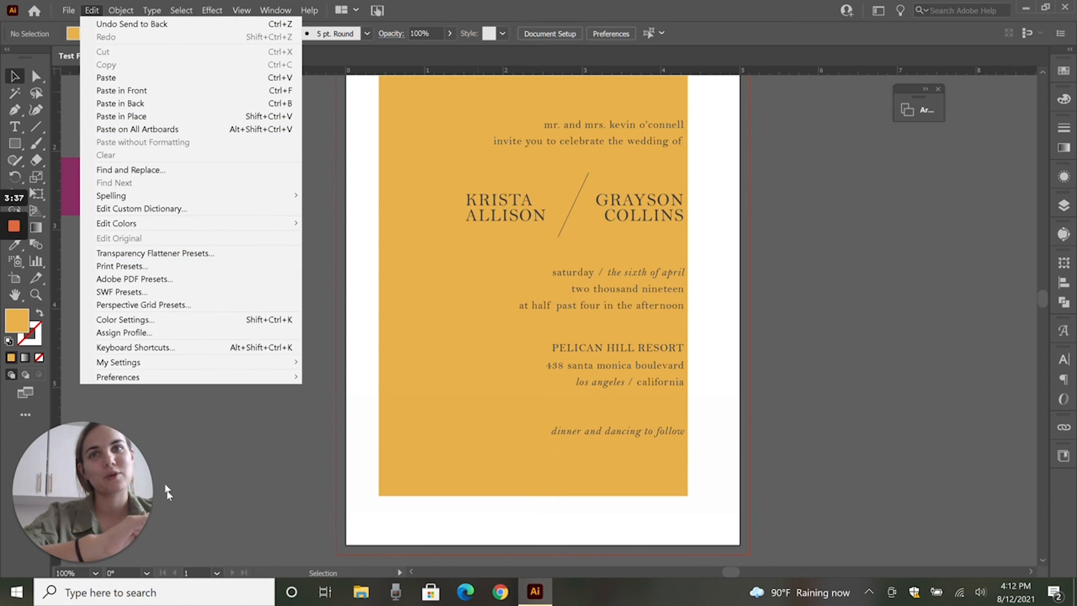
click(217, 452)
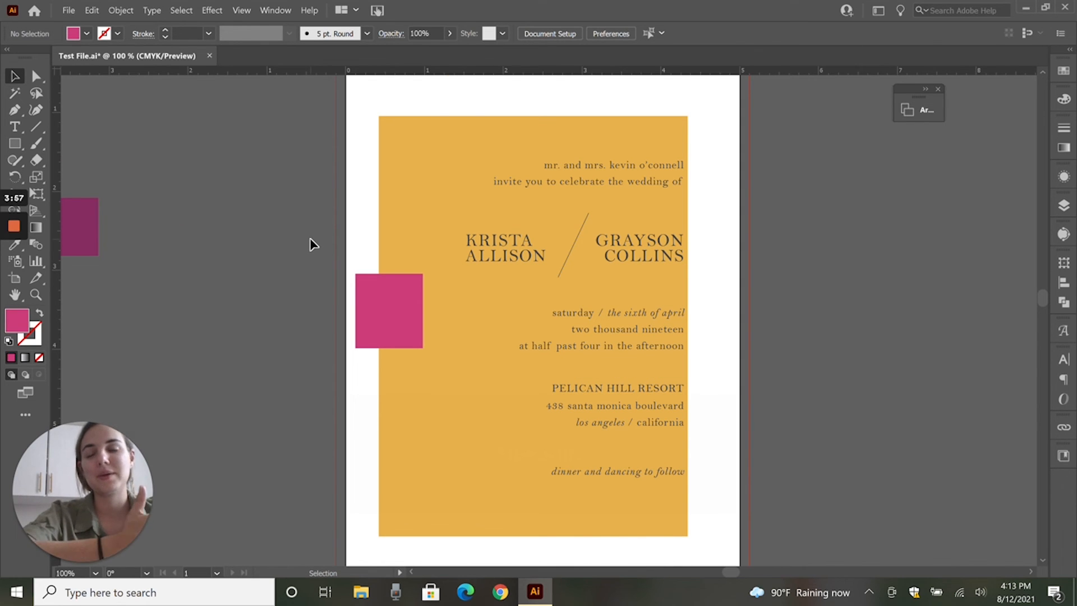
Make a clipping mask from the pink rectangle over the large yellow rectangle, and release the mask
drag(275, 247, 394, 381)
drag(394, 381, 394, 382)
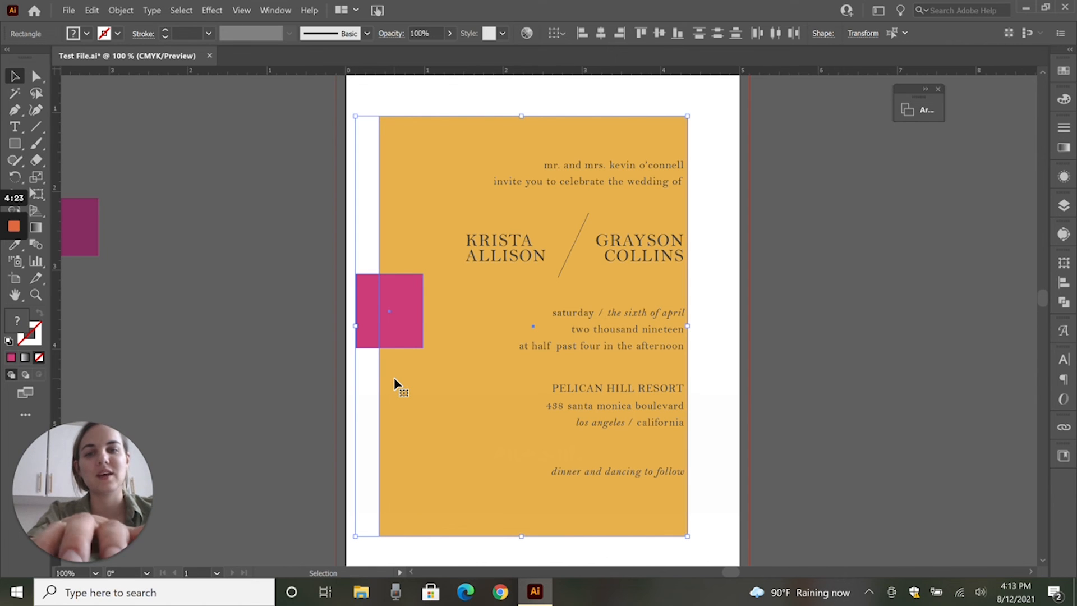
key(ctrl+7)
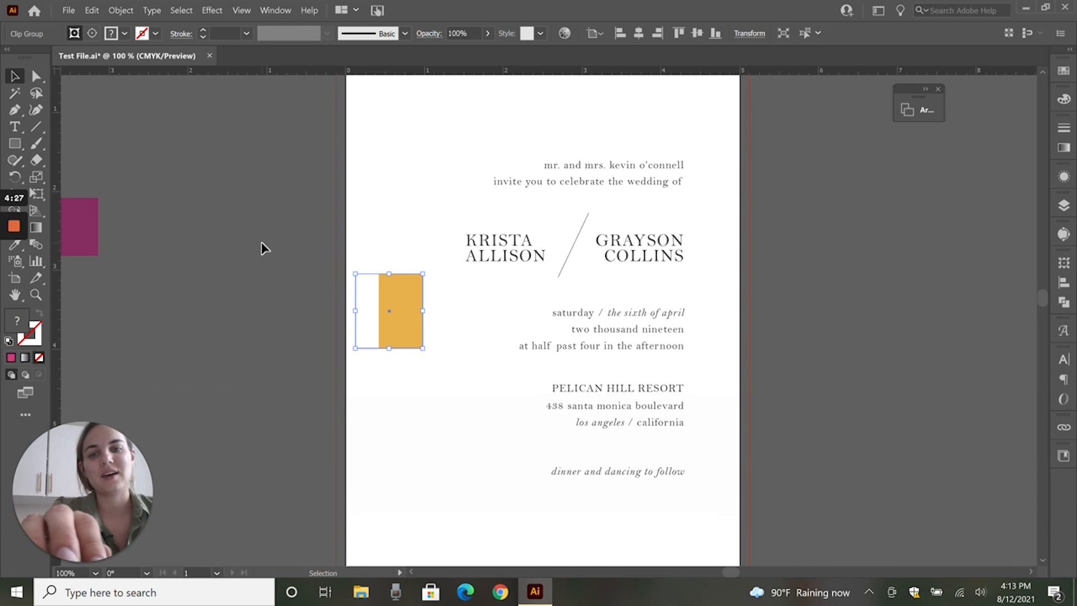
key(ctrl)
key(ctrl+alt+7)
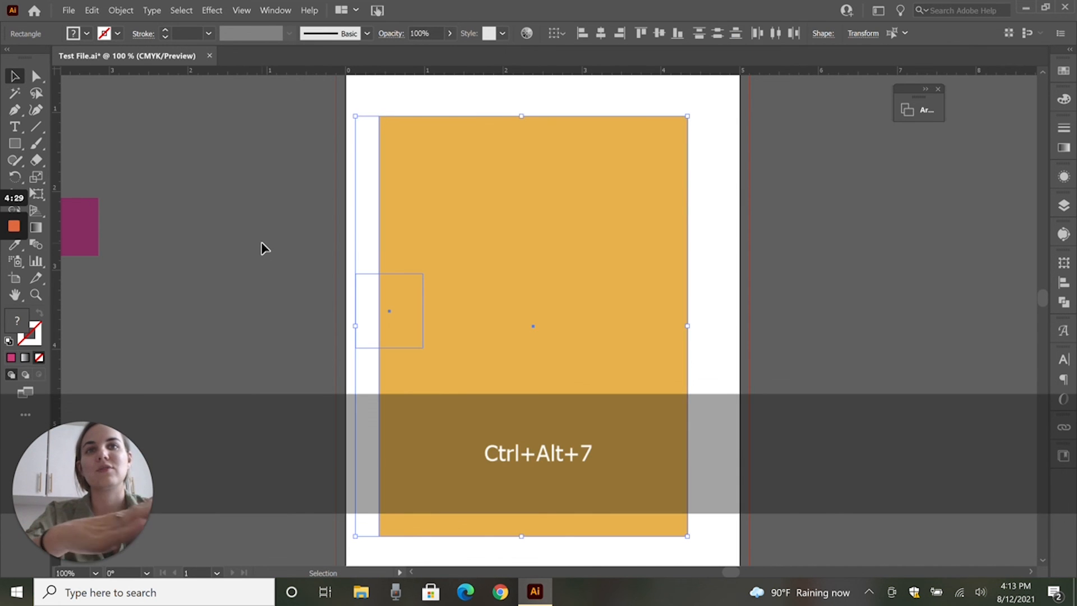
click(259, 245)
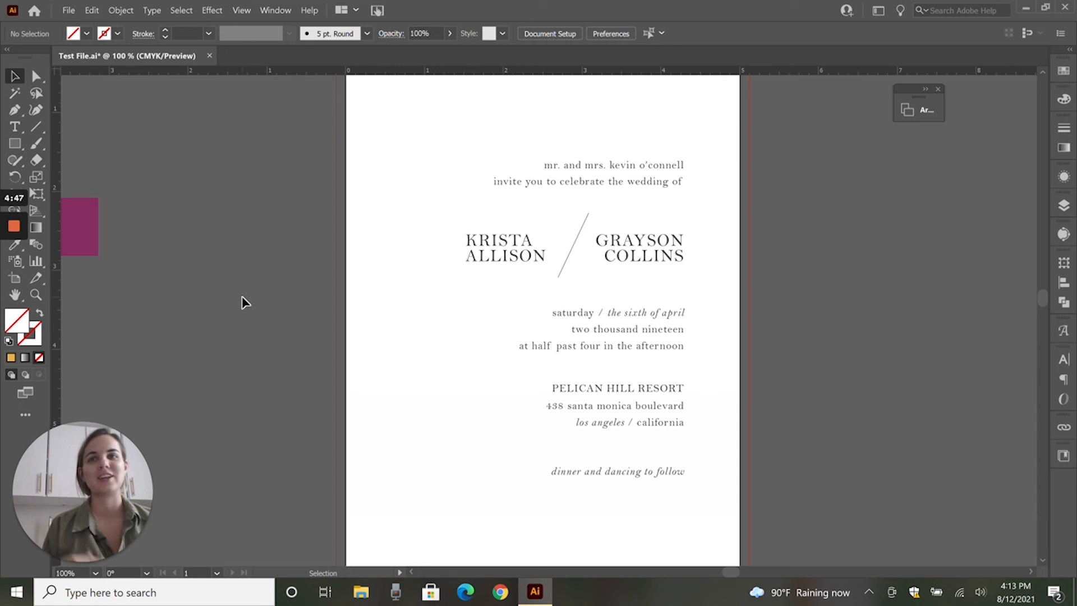
View the Keyboard Shortcuts settings for the tools, and close them without making changes
click(91, 11)
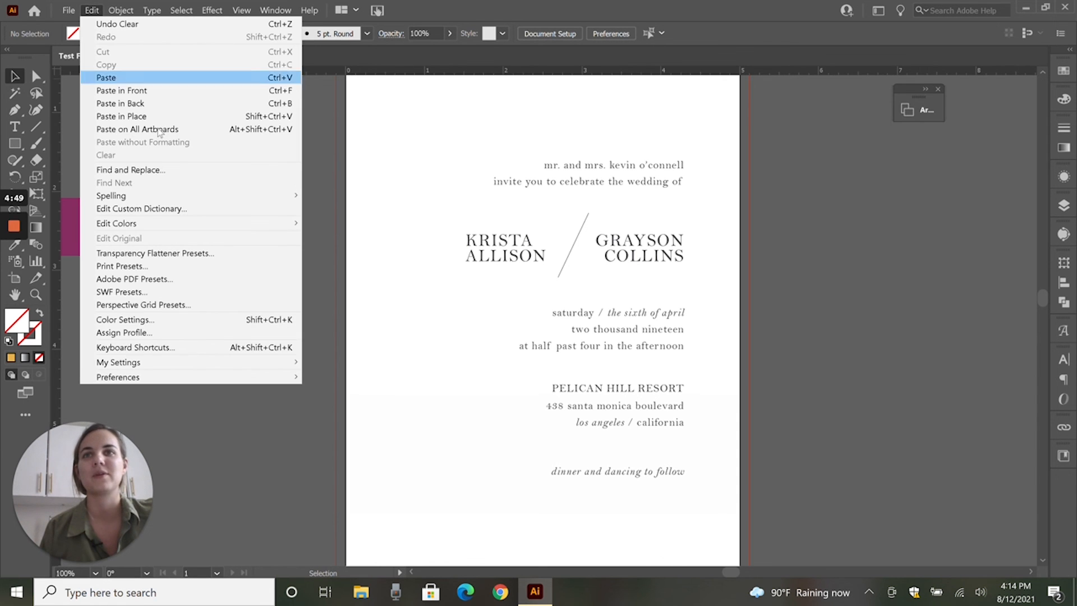
click(217, 352)
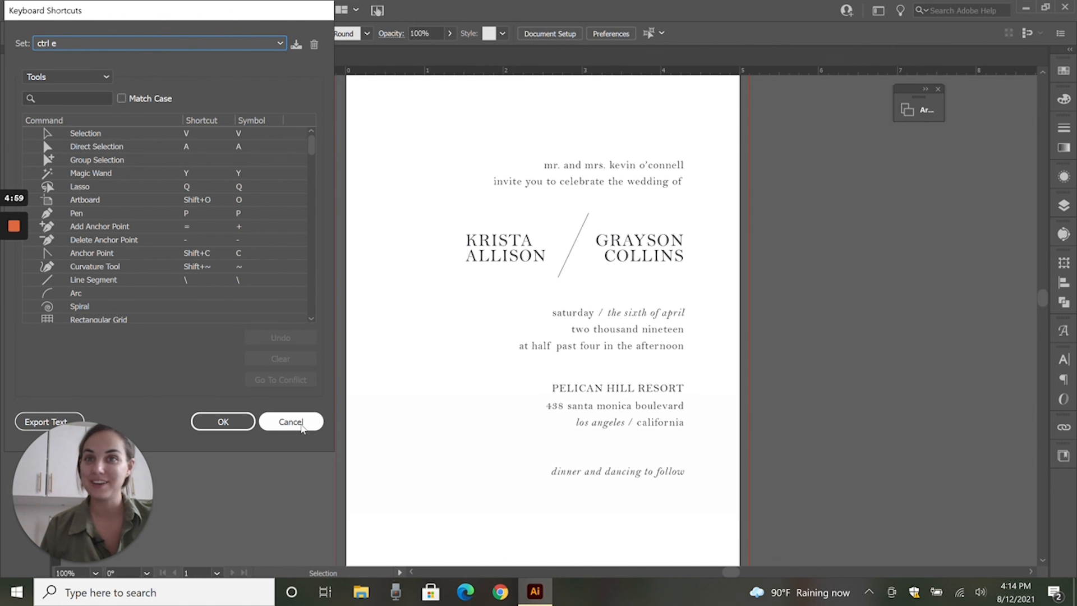
click(307, 428)
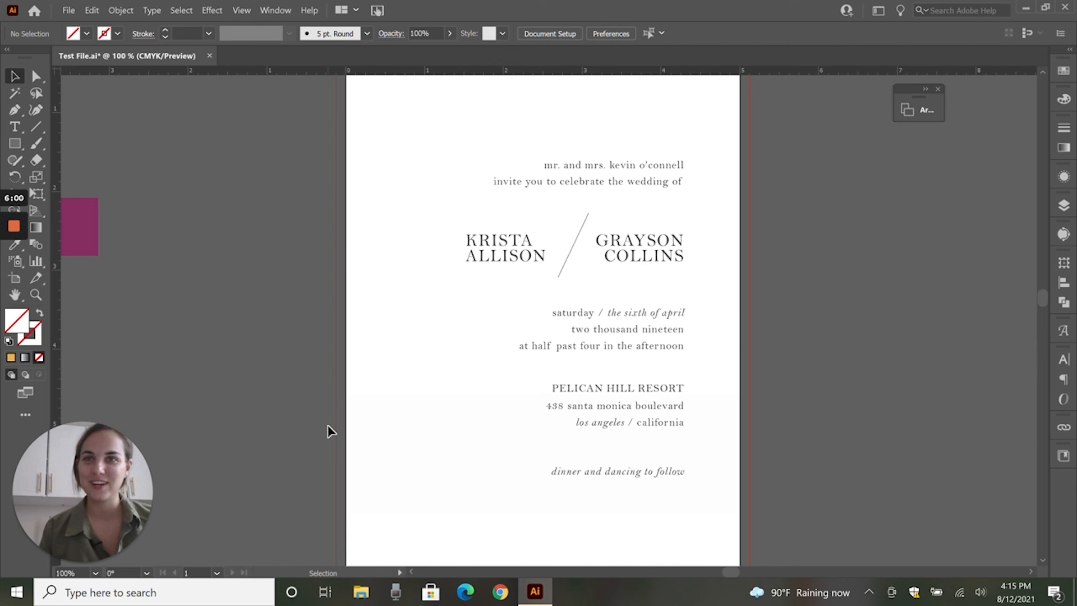
mouse_move(23, 227)
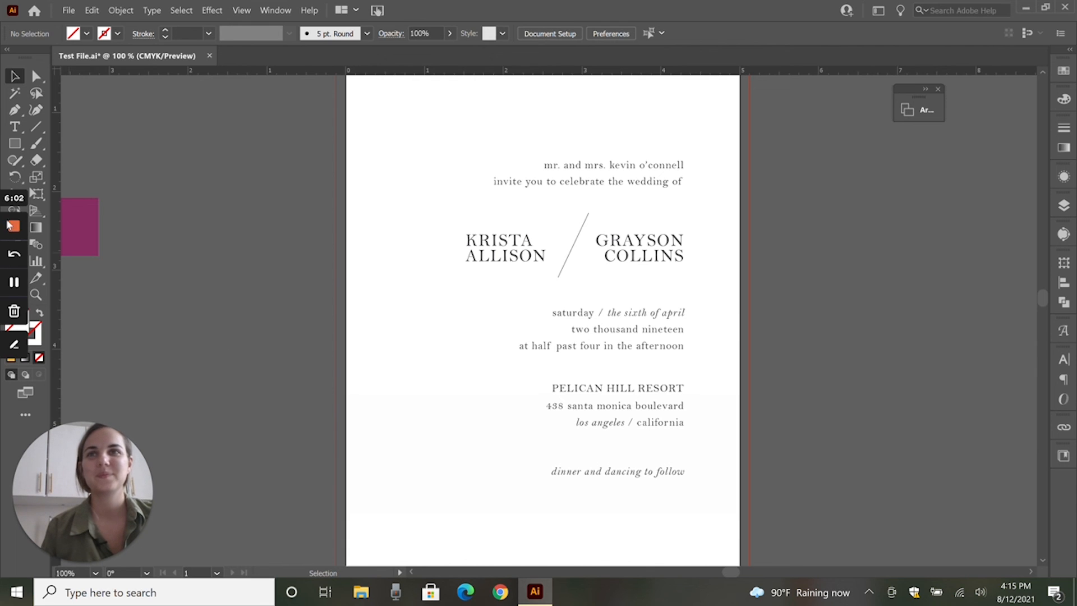